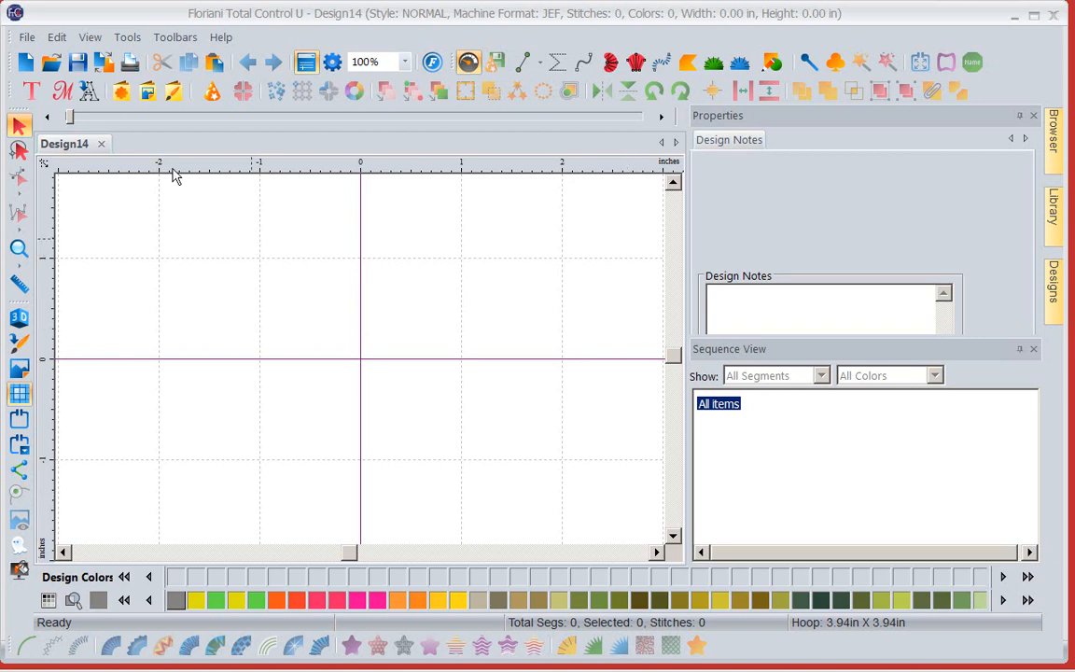
- Add the Bear outline from the custom shapes library to the design
{"action": "left_click", "coordinate": [121, 91]}
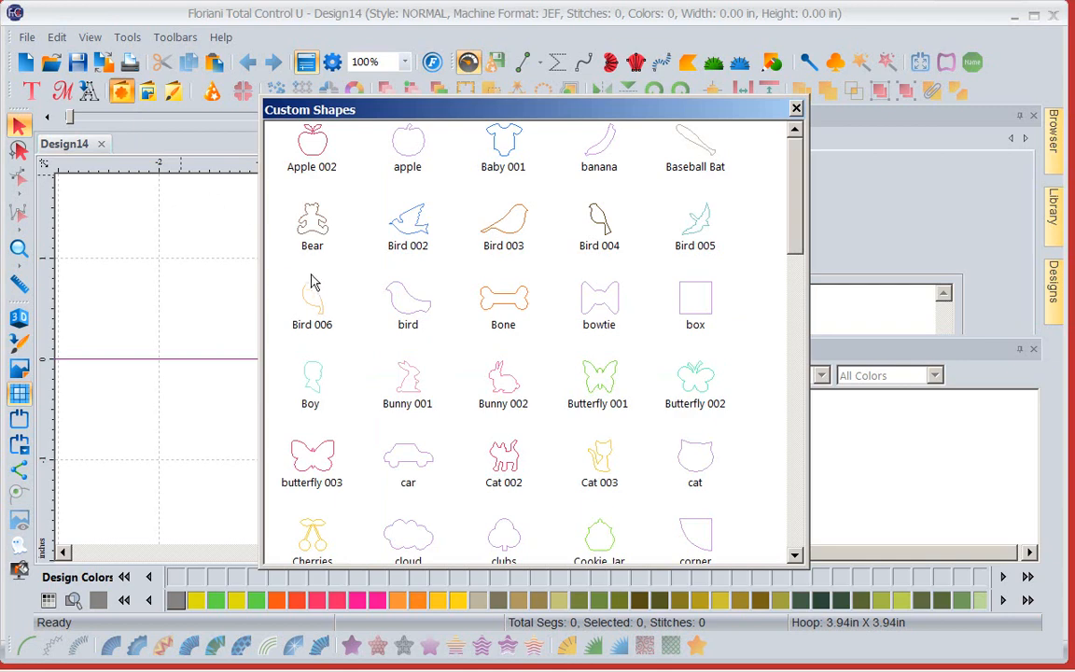
{"action": "double_click", "coordinate": [312, 229]}
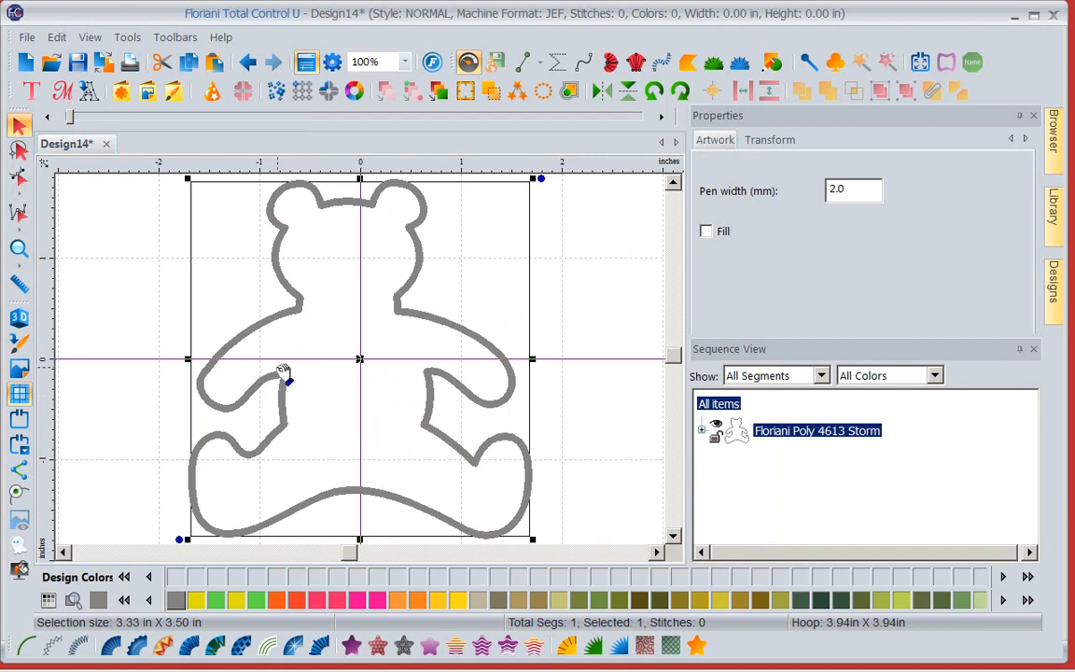
- Try to save the bear artwork as Design14 in the Baby Lock/Brother Multi Needle (PES v9) stitch format
{"action": "left_click", "coordinate": [28, 38]}
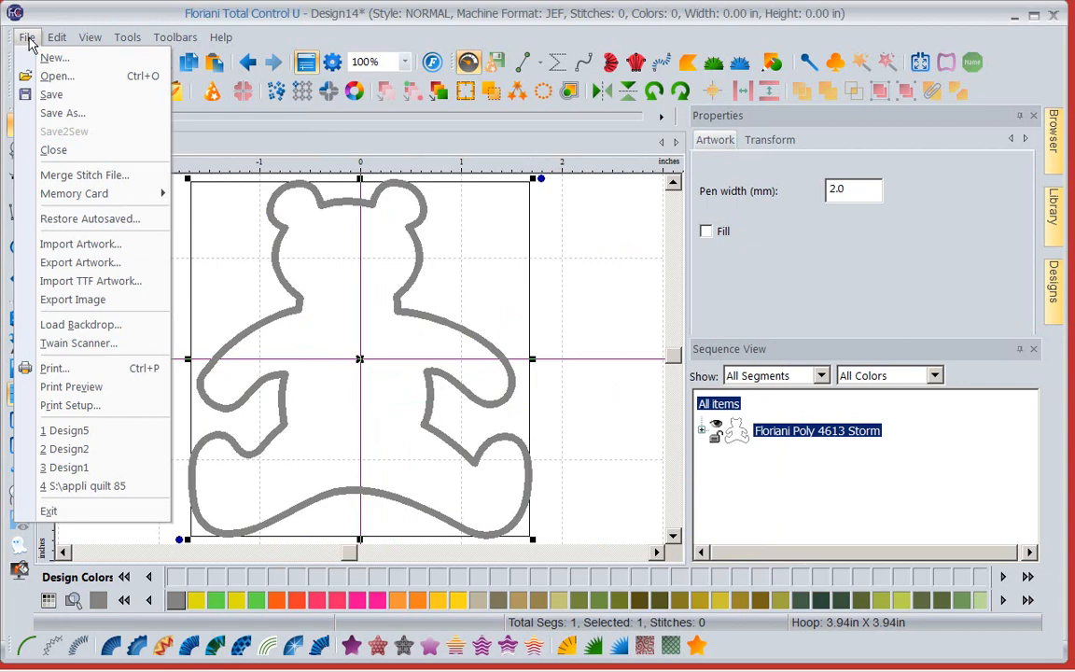
{"action": "left_click", "coordinate": [56, 113]}
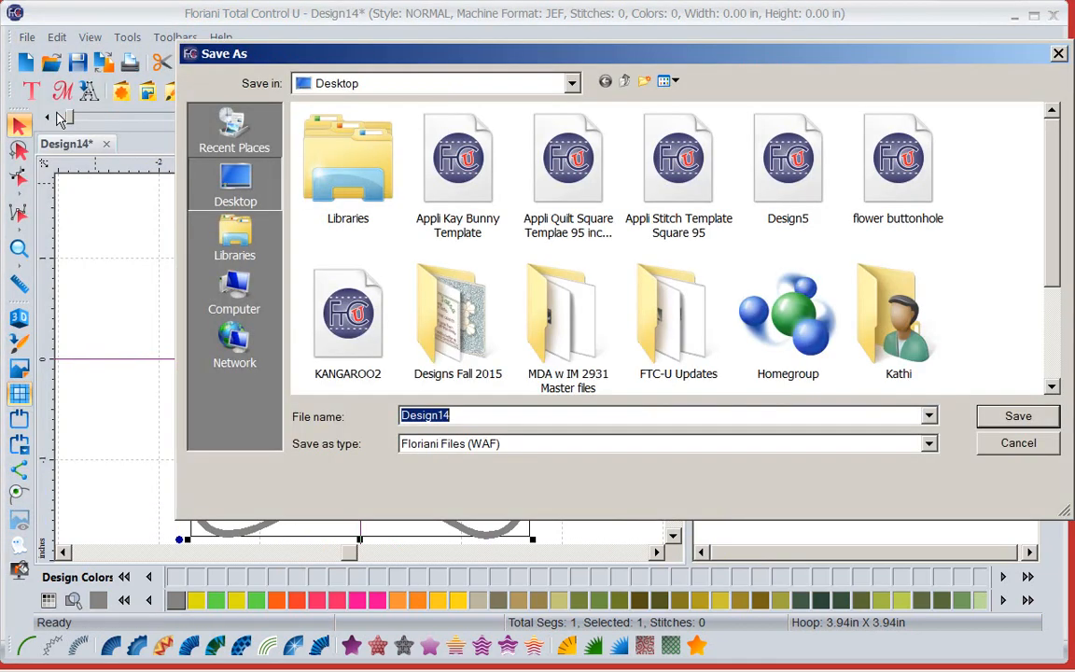
{"action": "left_click", "coordinate": [933, 446]}
{"action": "left_click", "coordinate": [503, 171]}
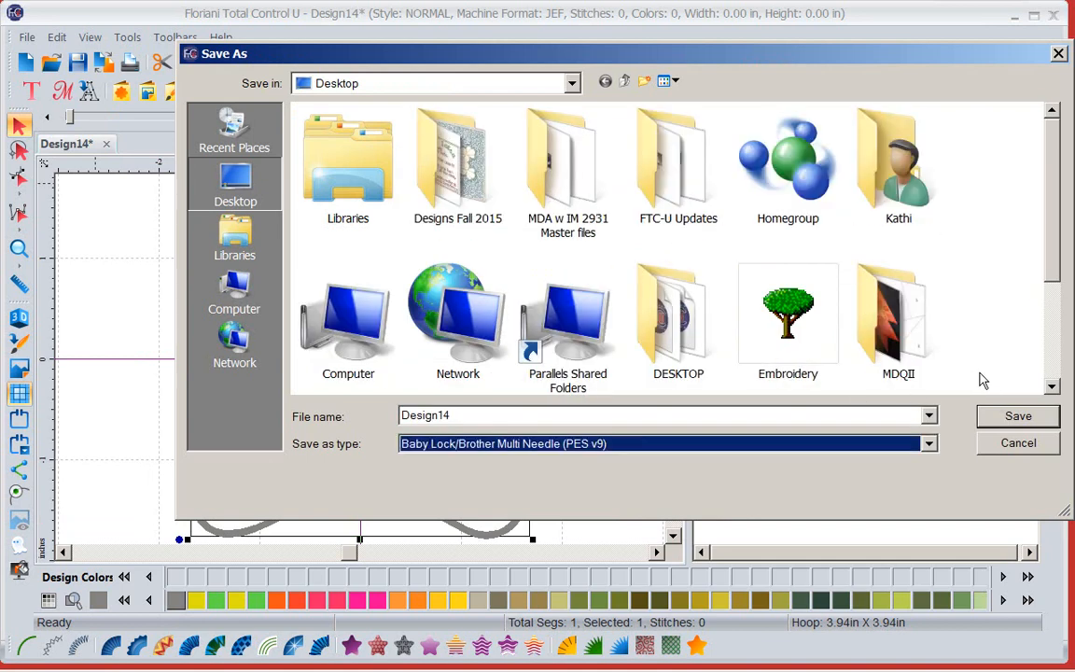
{"action": "left_click", "coordinate": [1003, 419]}
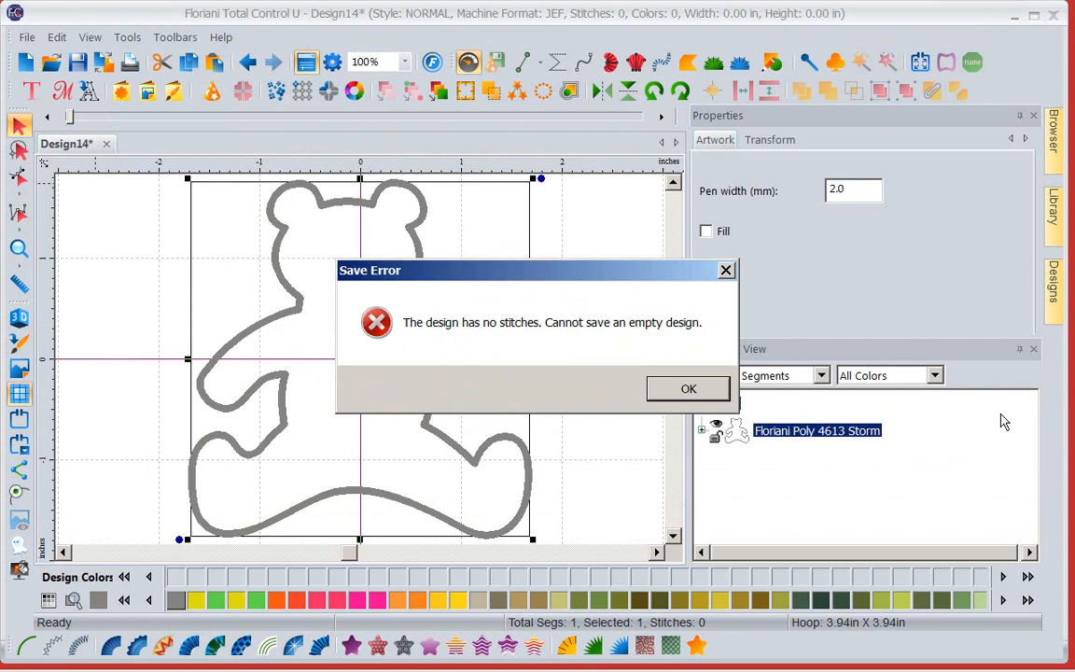
{"action": "left_click", "coordinate": [686, 389]}
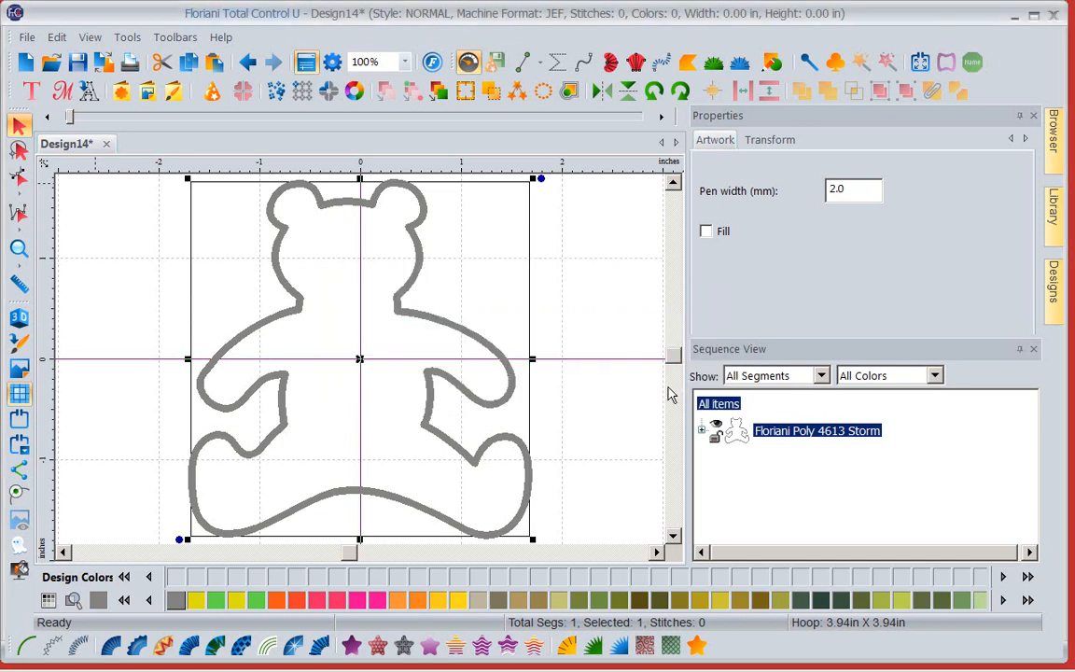
- Save the bear artwork to the Desktop as Design14 in the Floriani Files (WAF) format
{"action": "left_click", "coordinate": [27, 37]}
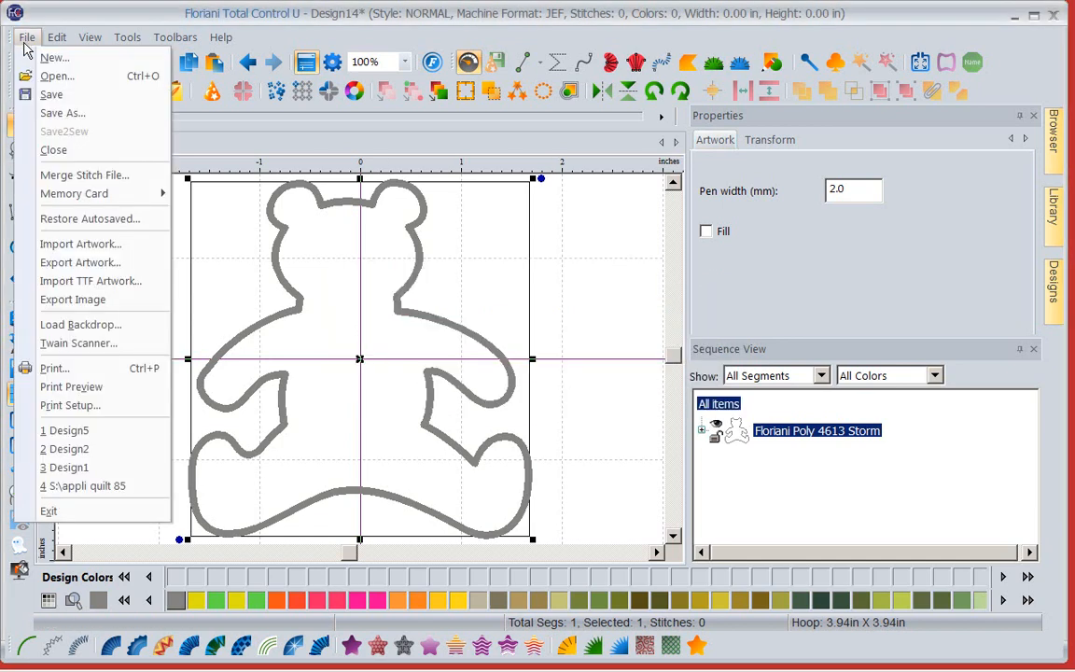
{"action": "left_click", "coordinate": [53, 113]}
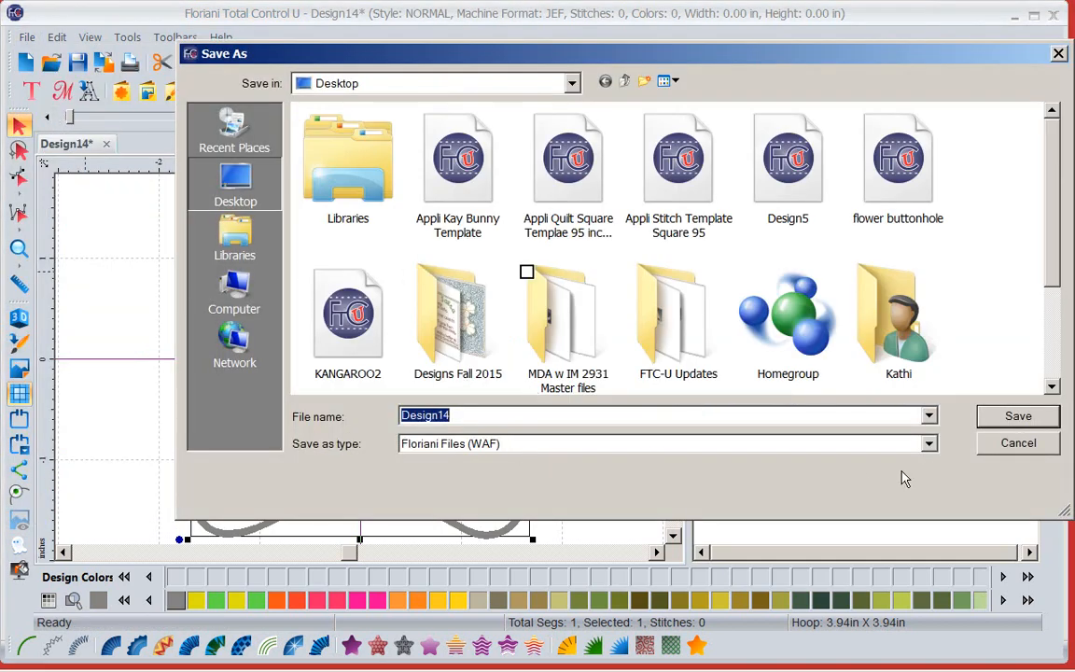
{"action": "left_click", "coordinate": [1017, 417]}
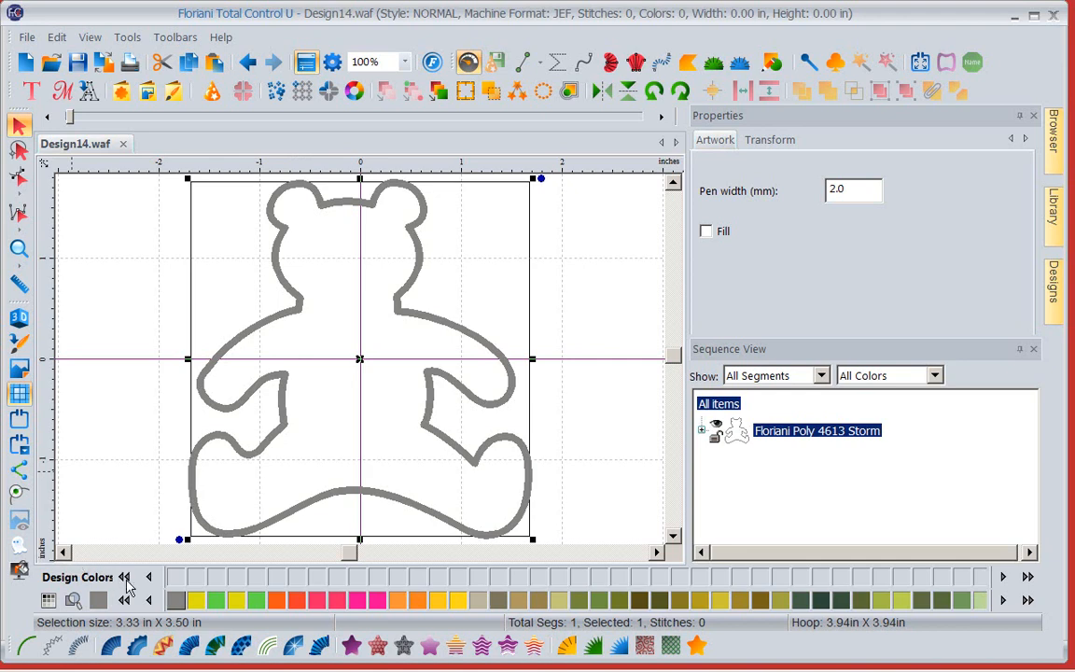
- Convert the selected bear outline to an Appliqué segment and deselect it
{"action": "left_click", "coordinate": [598, 647]}
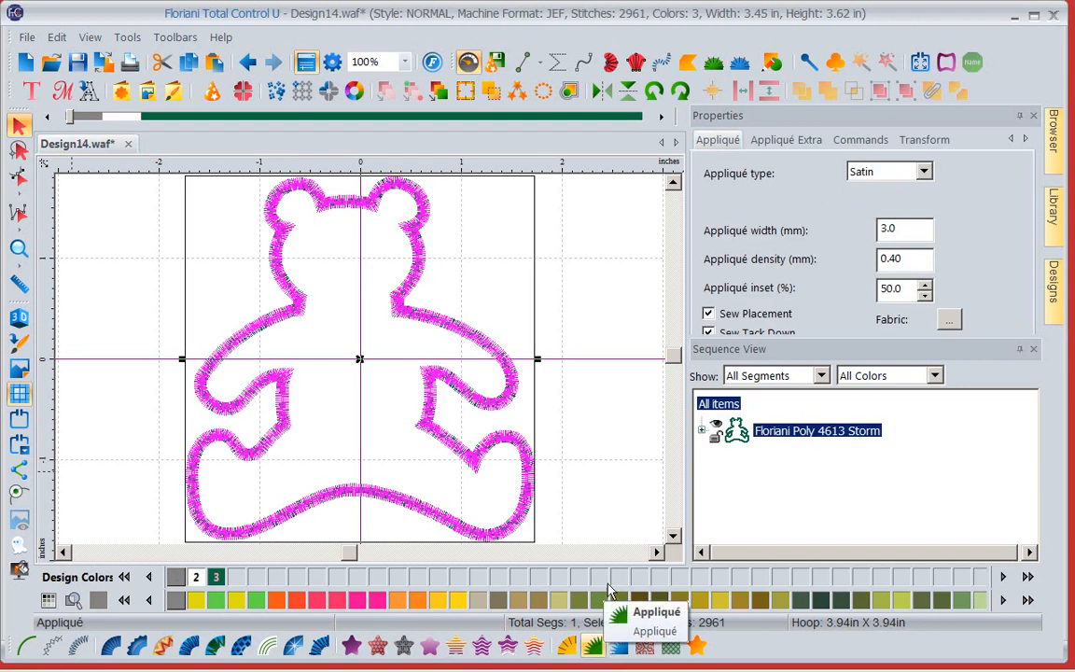
{"action": "left_click", "coordinate": [602, 387]}
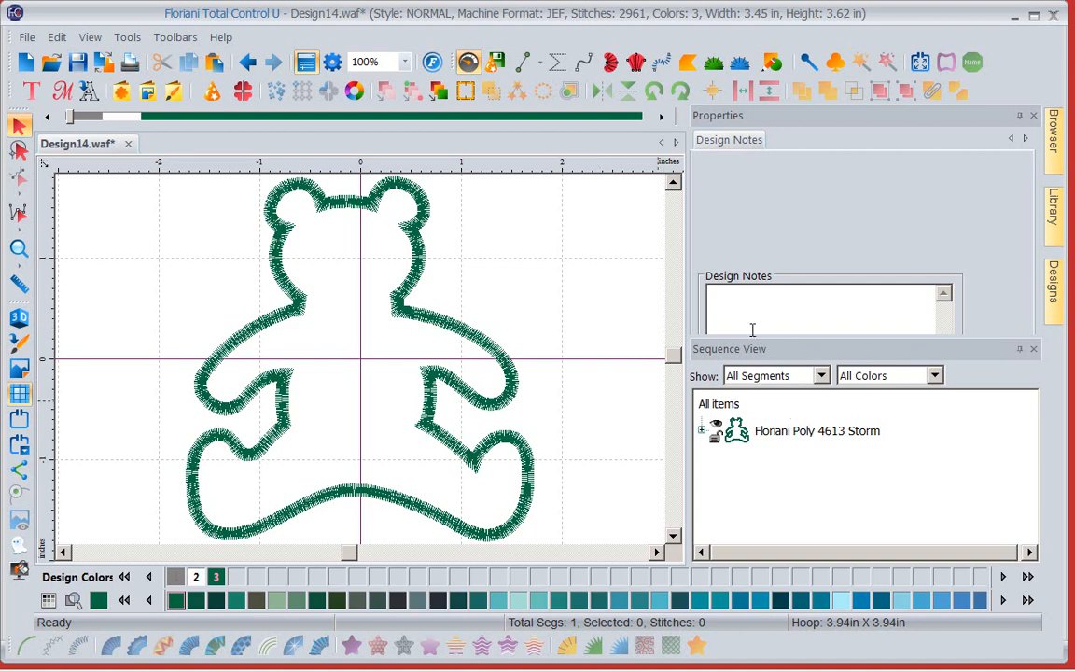
- Hide the object properties so the stitching sequence has more room, including showing them once again in between
{"action": "left_click", "coordinate": [1033, 118]}
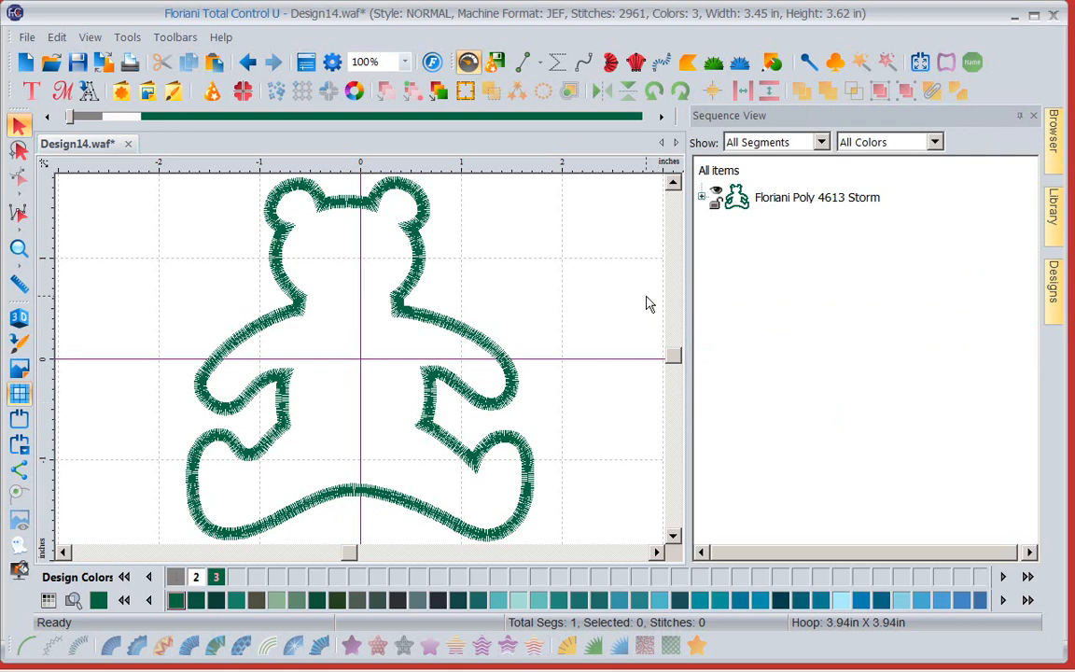
{"action": "left_click", "coordinate": [307, 65]}
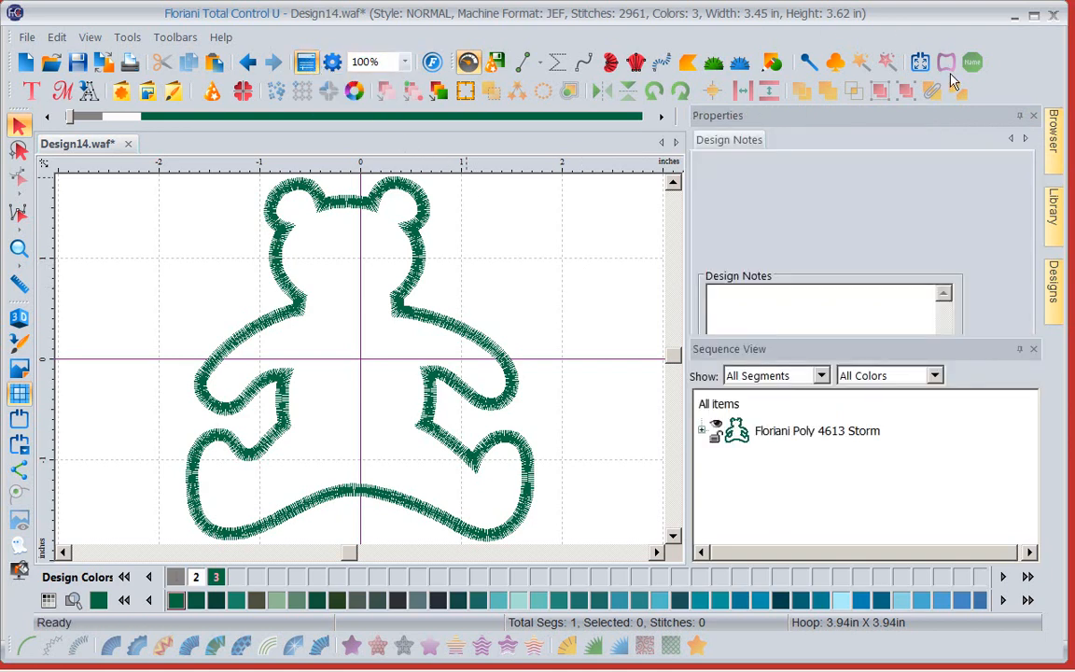
{"action": "left_click", "coordinate": [1033, 115]}
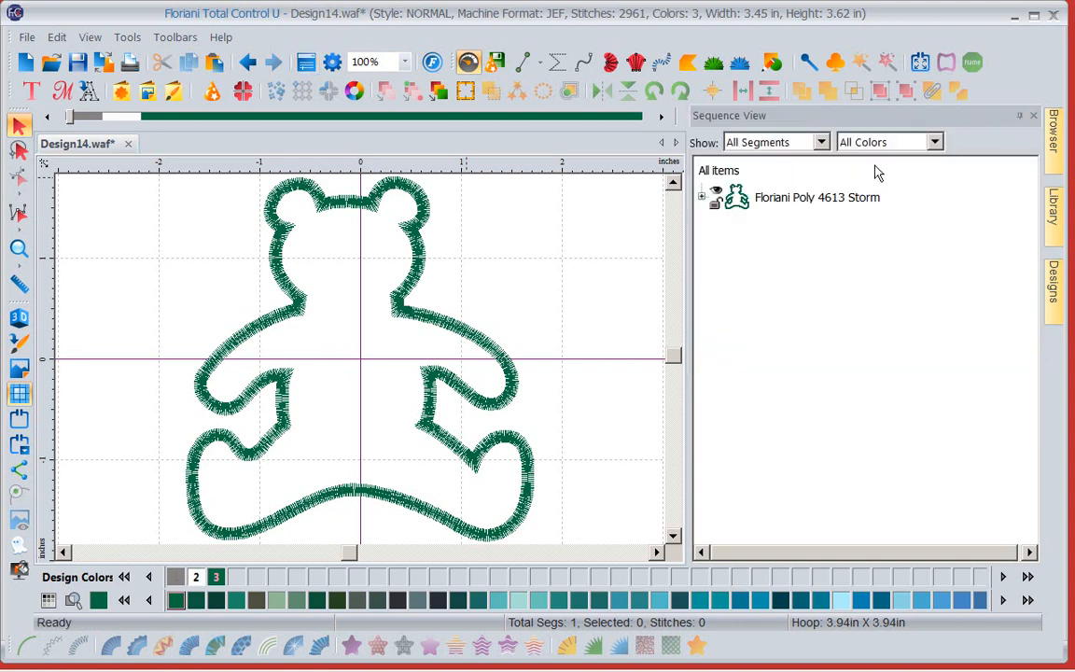
- Expand the appliqué in the sequence and change its second thread color to Floriani Poly 2 Firefly
{"action": "left_click", "coordinate": [702, 197]}
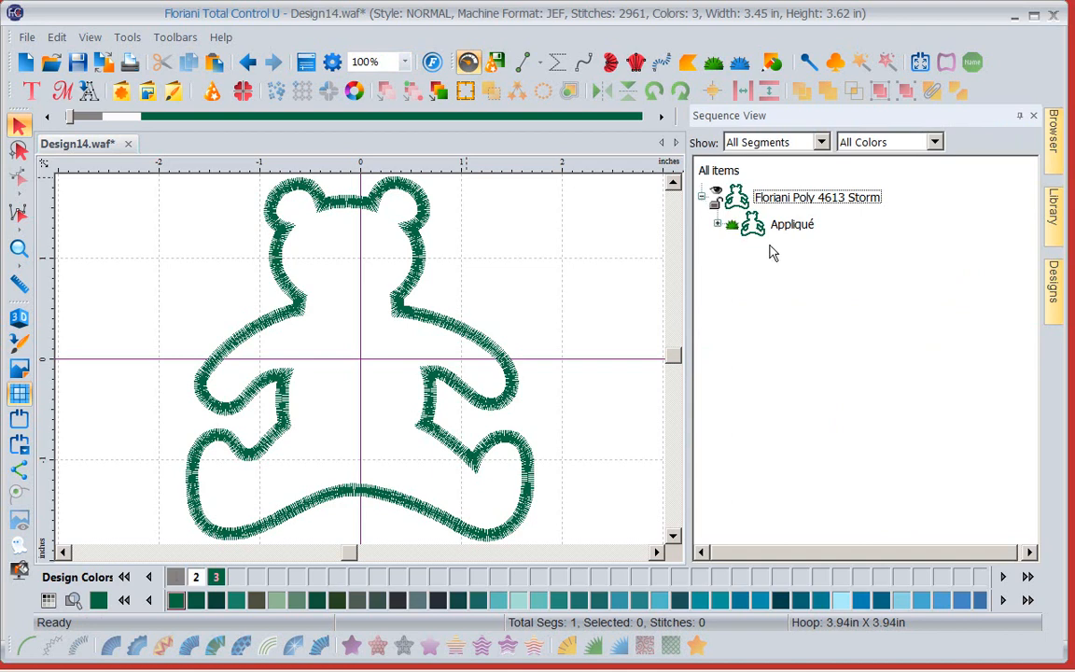
{"action": "left_click", "coordinate": [717, 225]}
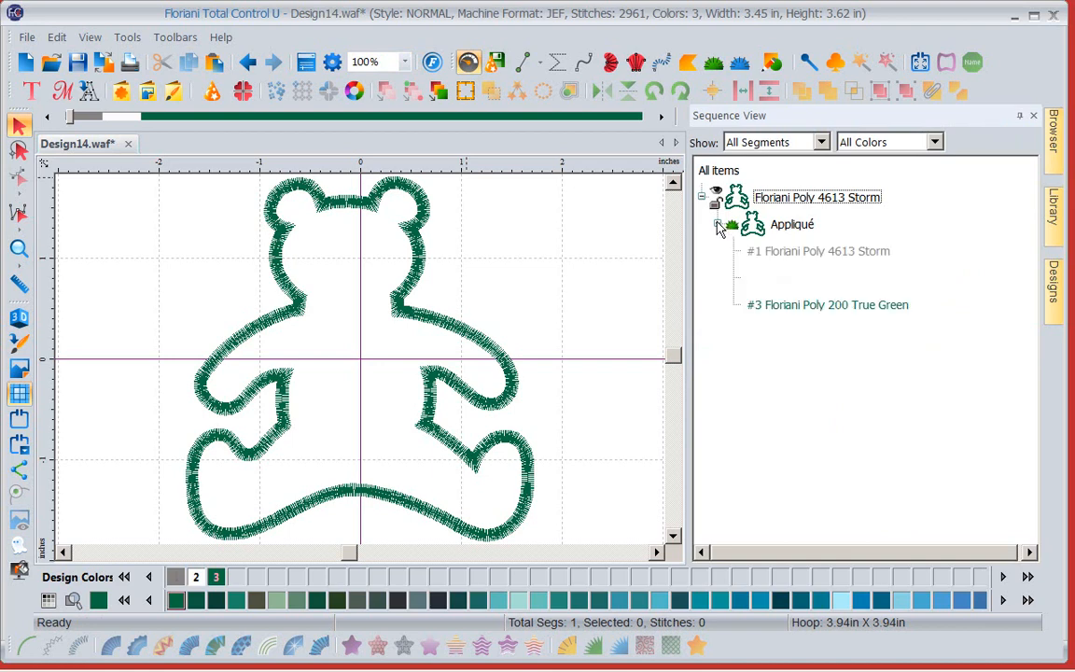
{"action": "left_click", "coordinate": [778, 251]}
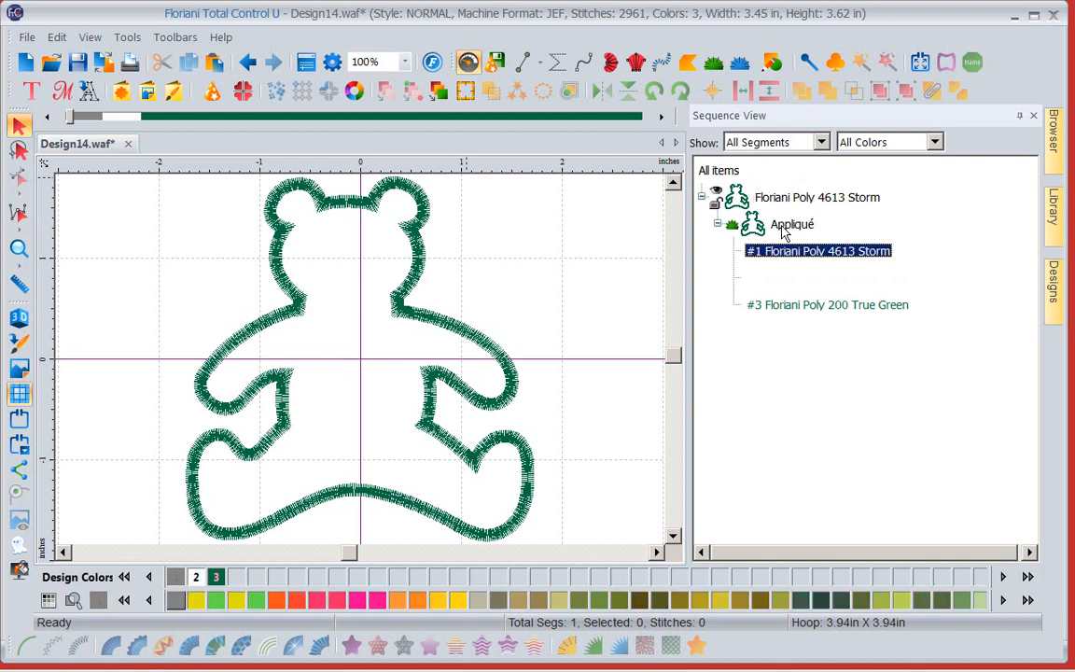
{"action": "left_click", "coordinate": [788, 278]}
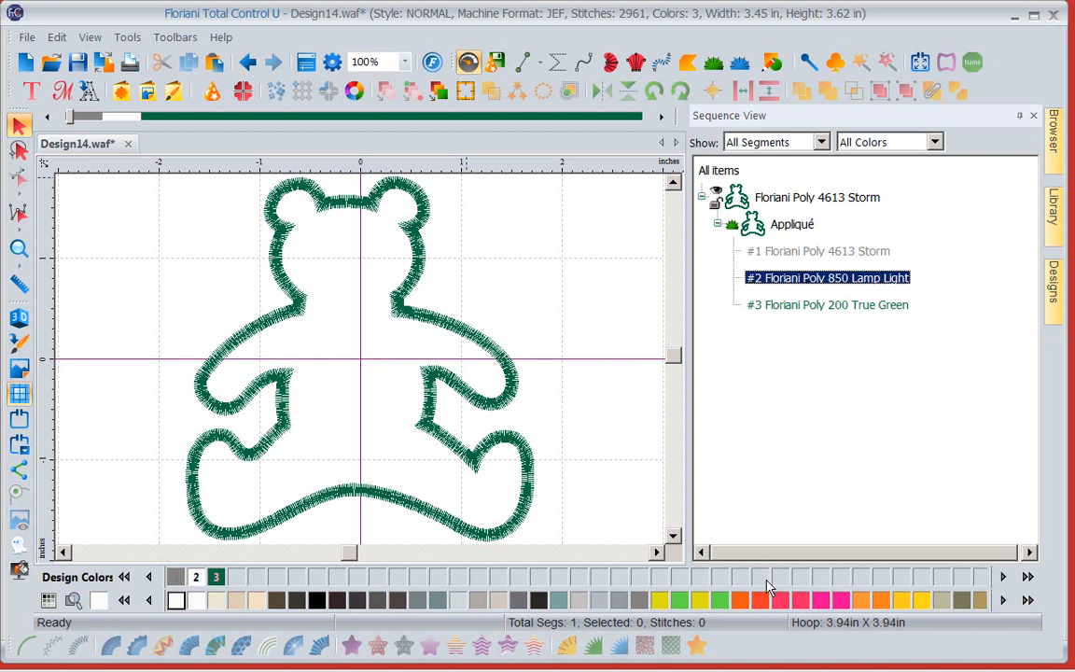
{"action": "left_click", "coordinate": [780, 603]}
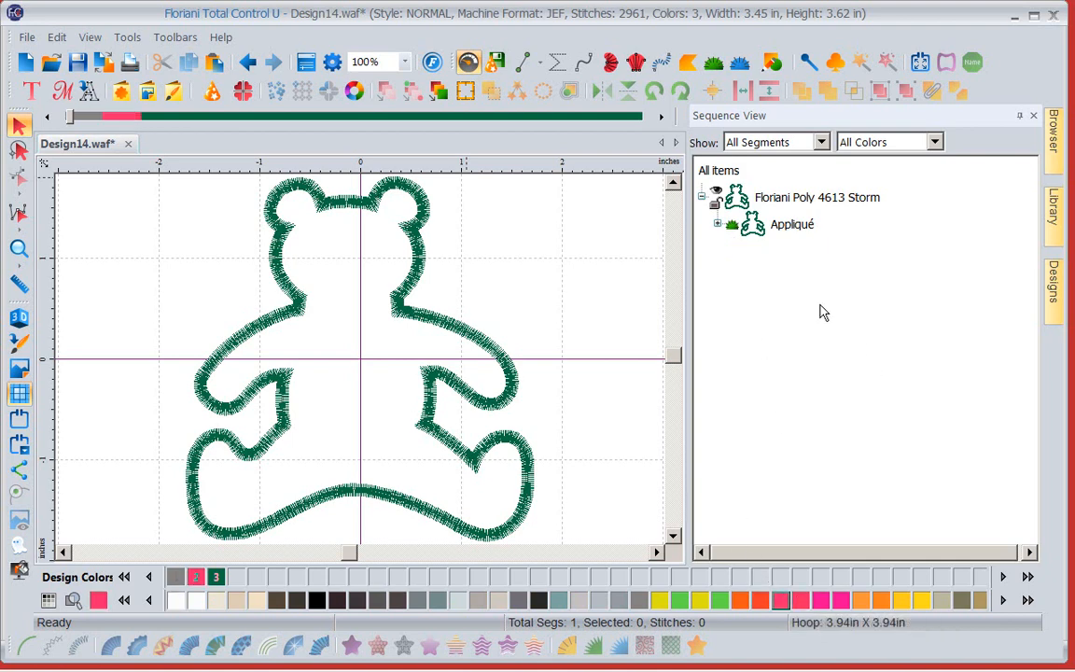
- Examine the appliqué's three thread colors one by one against an enlarged section of the stitching along the bear's arm
{"action": "left_click", "coordinate": [718, 225]}
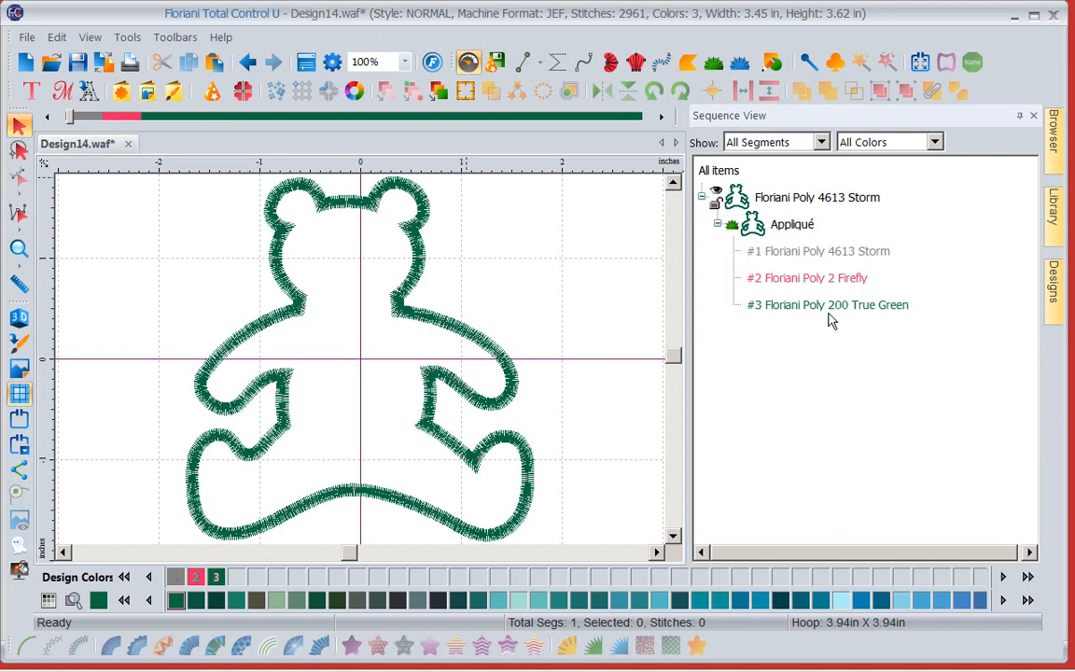
{"action": "left_click", "coordinate": [814, 254]}
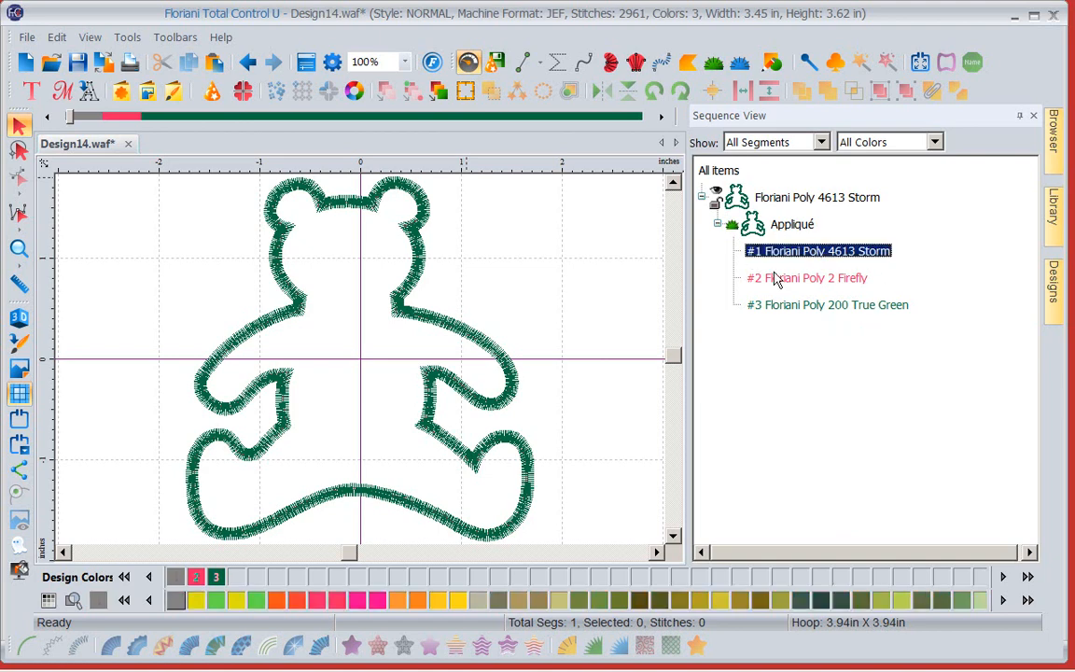
{"action": "left_click", "coordinate": [784, 279]}
{"action": "left_click", "coordinate": [787, 309]}
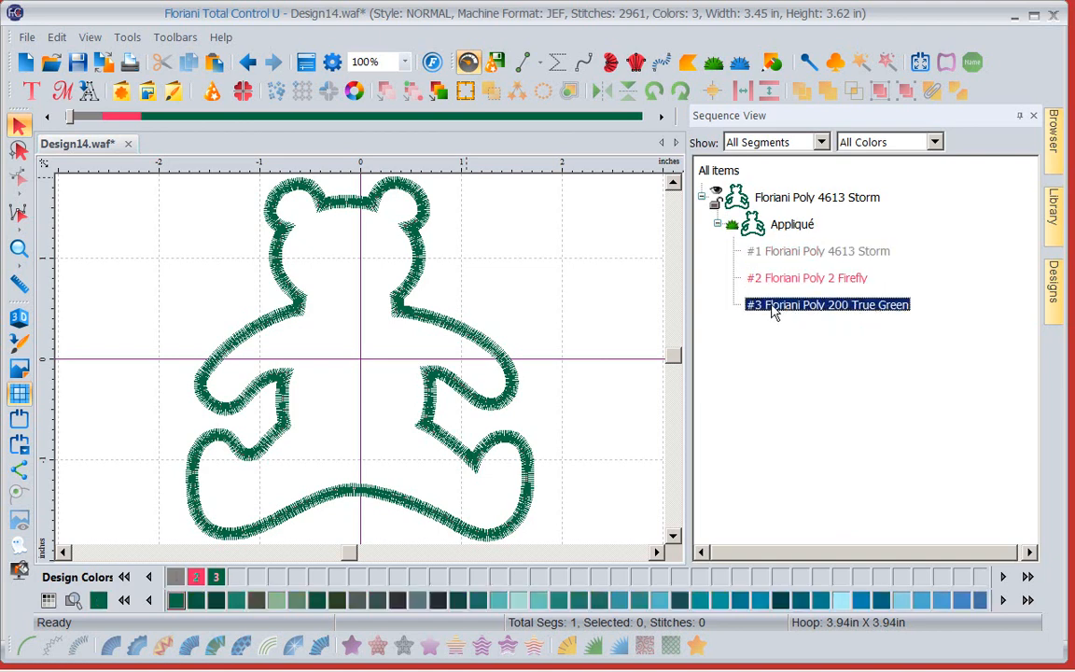
{"action": "left_click", "coordinate": [18, 250]}
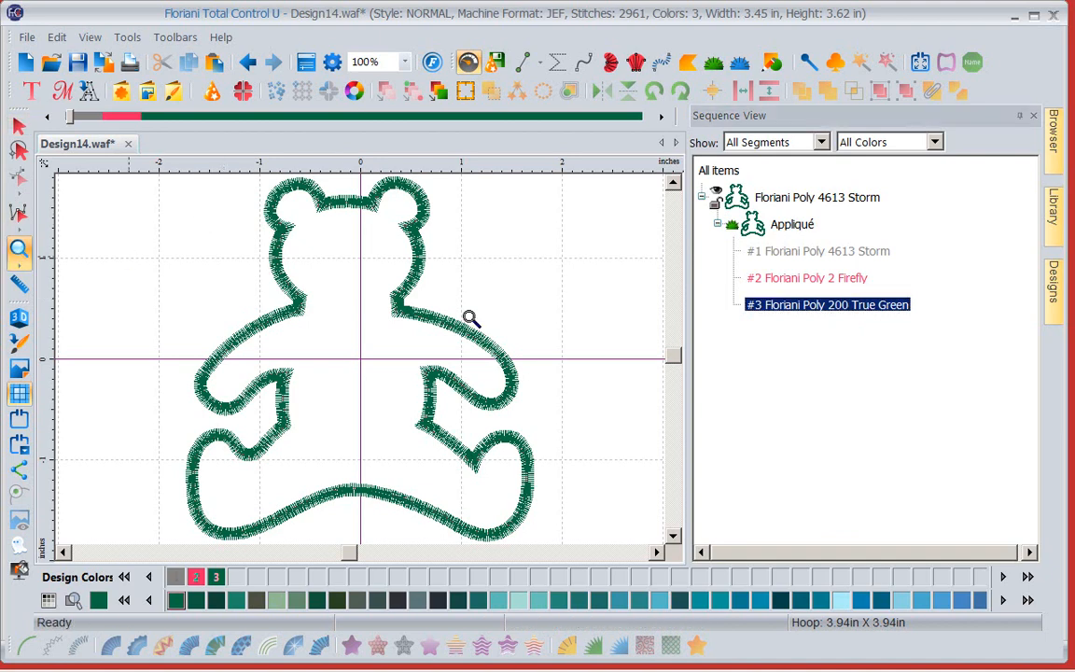
{"action": "left_click_drag", "start_coordinate": [418, 305], "coordinate": [471, 348]}
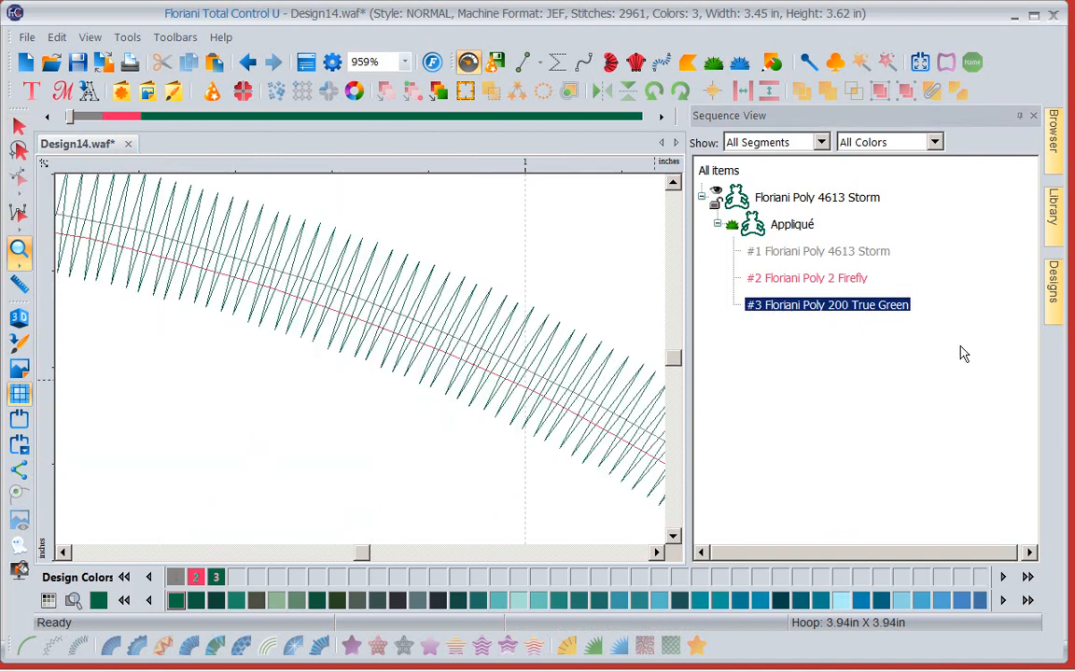
{"action": "left_click", "coordinate": [840, 261]}
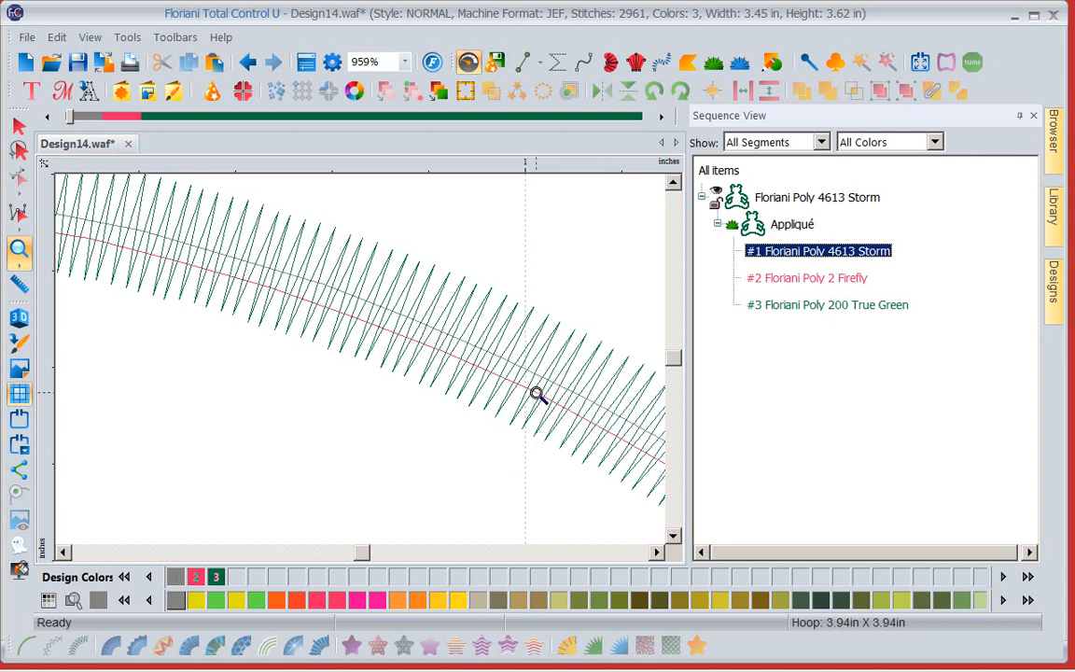
{"action": "left_click", "coordinate": [789, 278]}
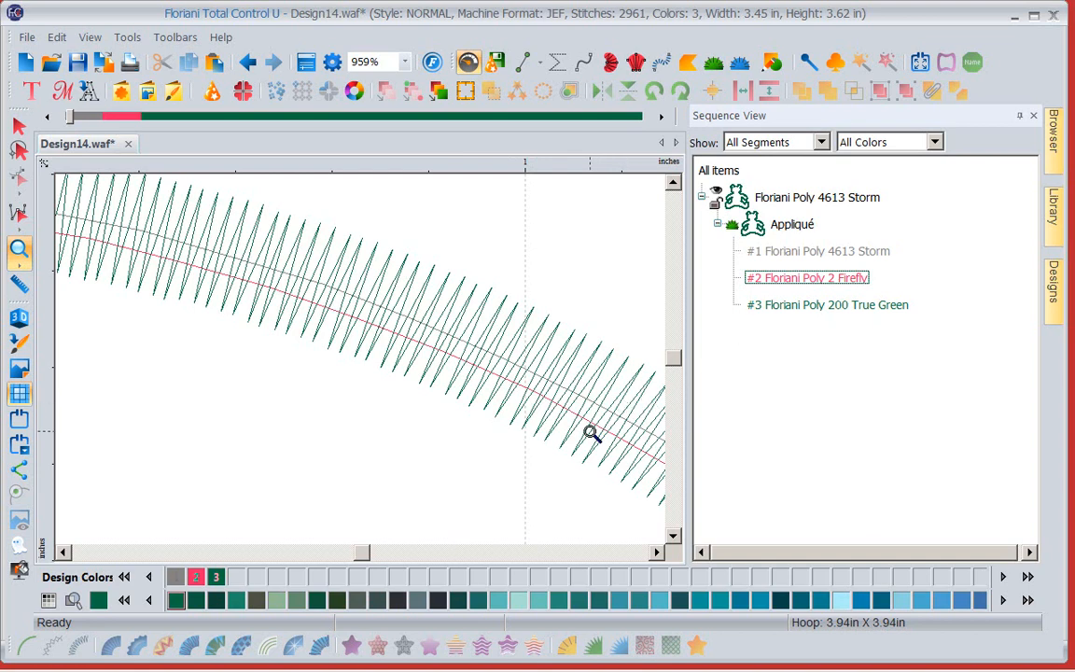
{"action": "left_click", "coordinate": [893, 306]}
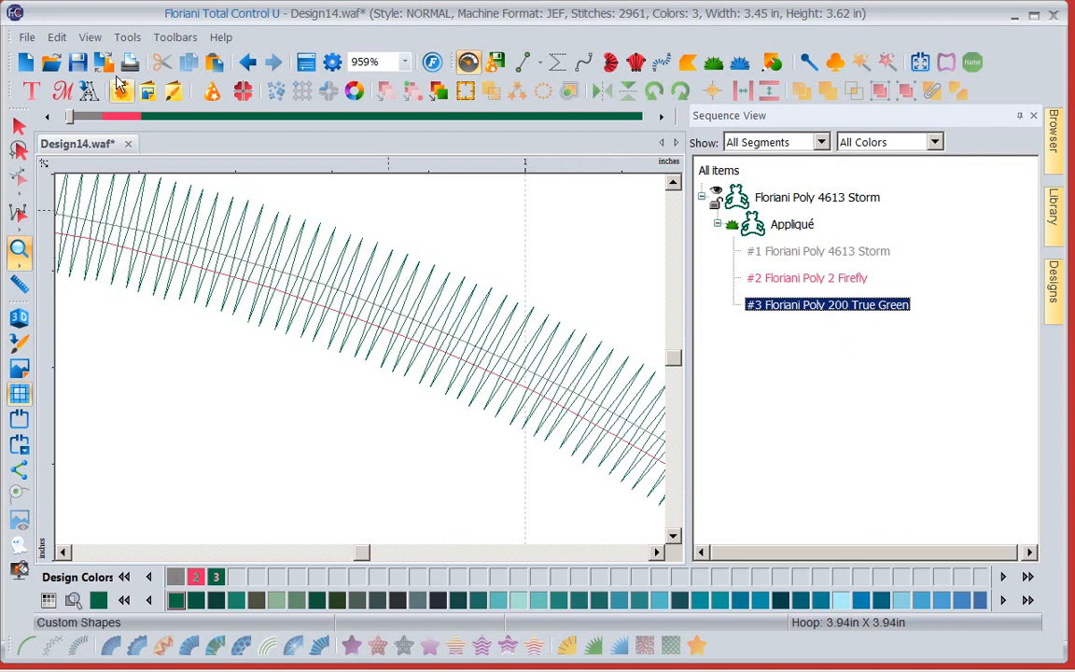
{"action": "left_click", "coordinate": [21, 126]}
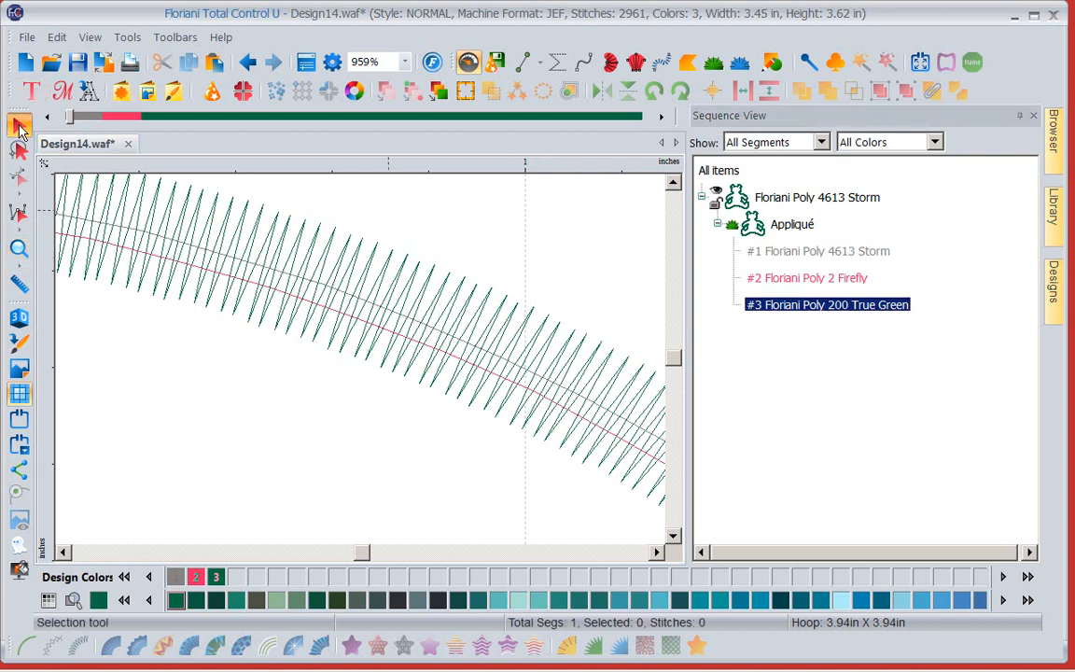
{"action": "left_click", "coordinate": [855, 256]}
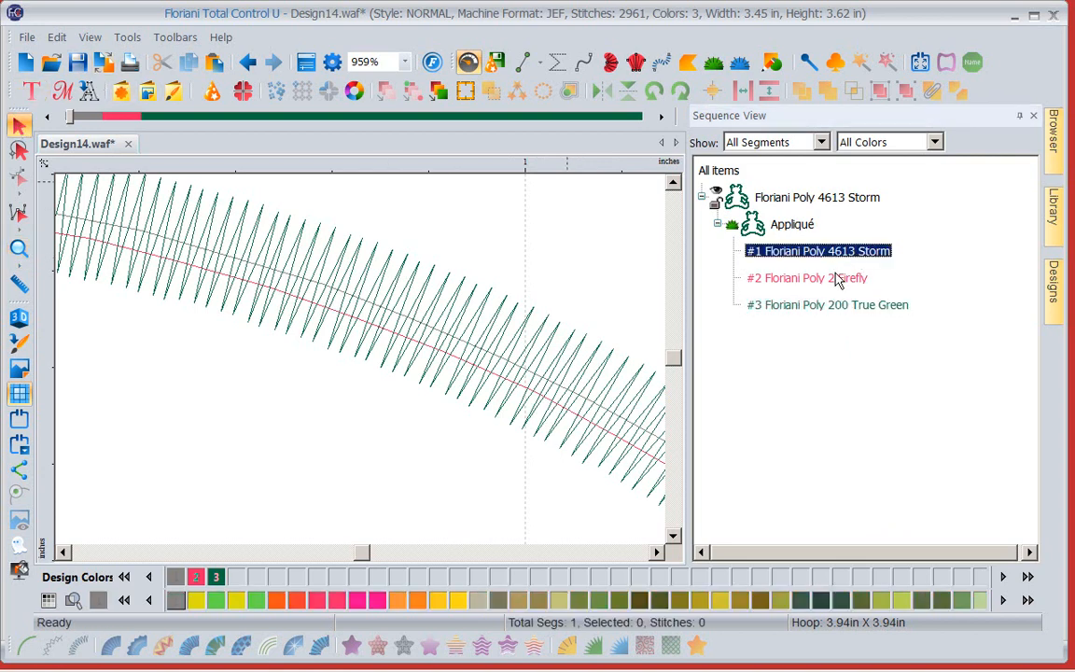
{"action": "left_click", "coordinate": [837, 278]}
{"action": "left_click", "coordinate": [828, 306]}
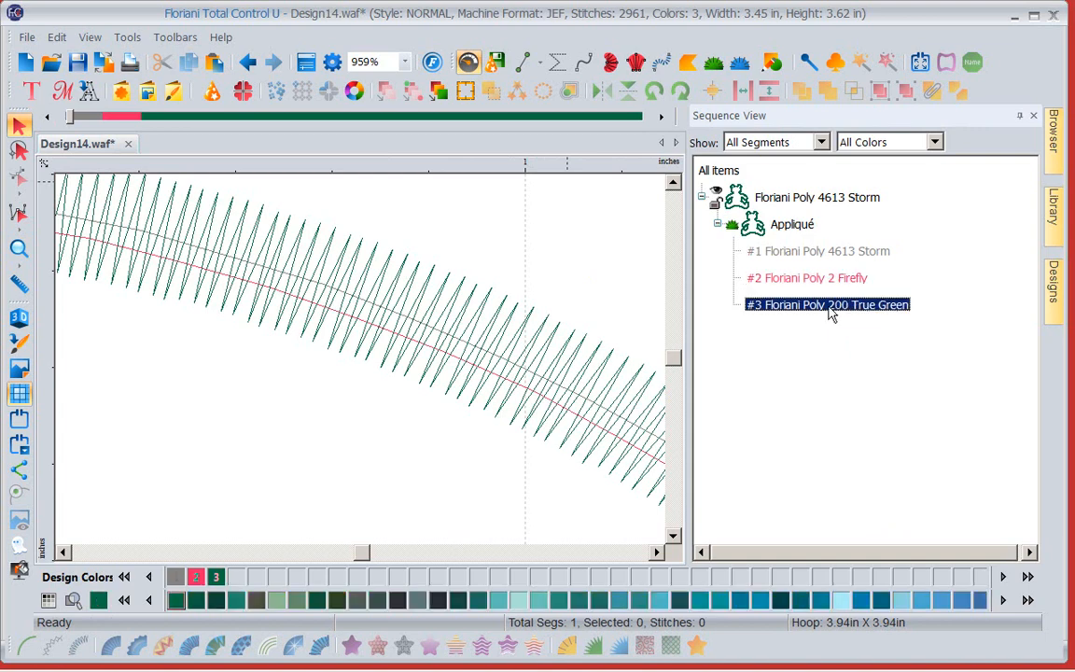
- Break up the appliqué into separate segments and check the Storm and Firefly segments in the sequence
{"action": "left_click", "coordinate": [776, 231]}
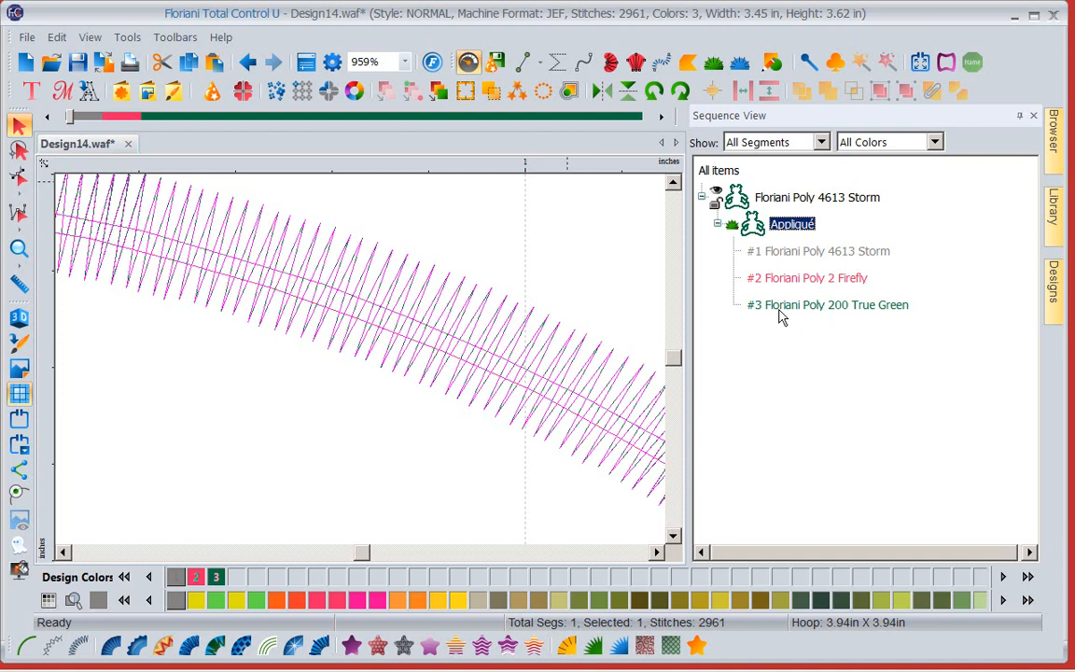
{"action": "right_click", "coordinate": [751, 233]}
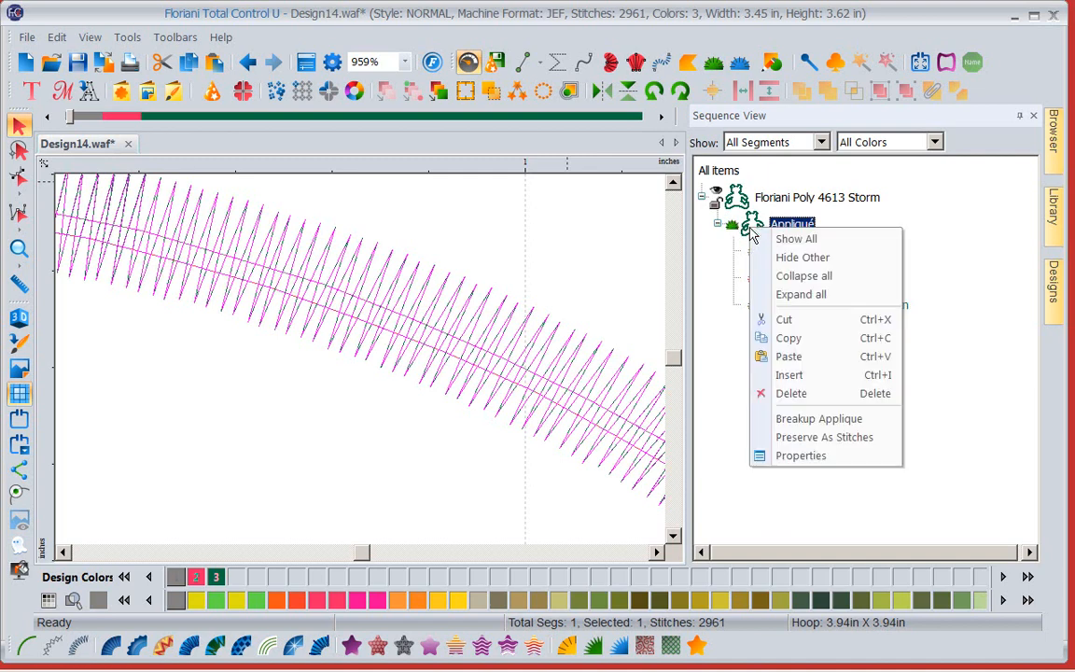
{"action": "left_click", "coordinate": [793, 422]}
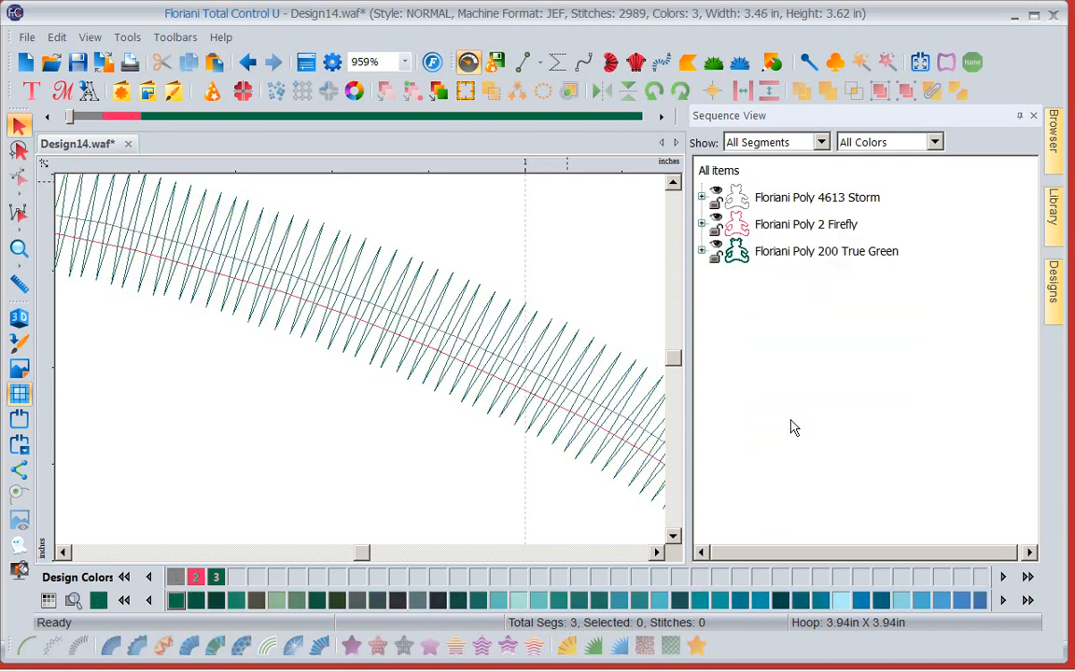
{"action": "left_click", "coordinate": [828, 204]}
{"action": "left_click", "coordinate": [819, 227]}
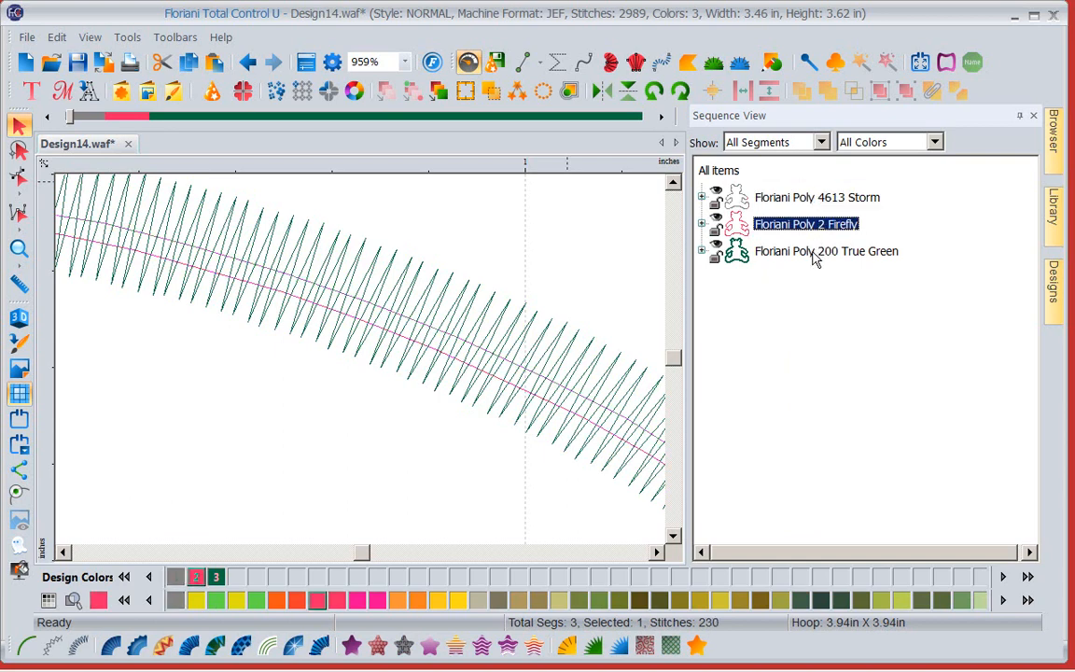
- Check the True Green satin stitching, fit the bear in the workspace, and hide the True Green and Firefly layers
{"action": "left_click", "coordinate": [817, 255]}
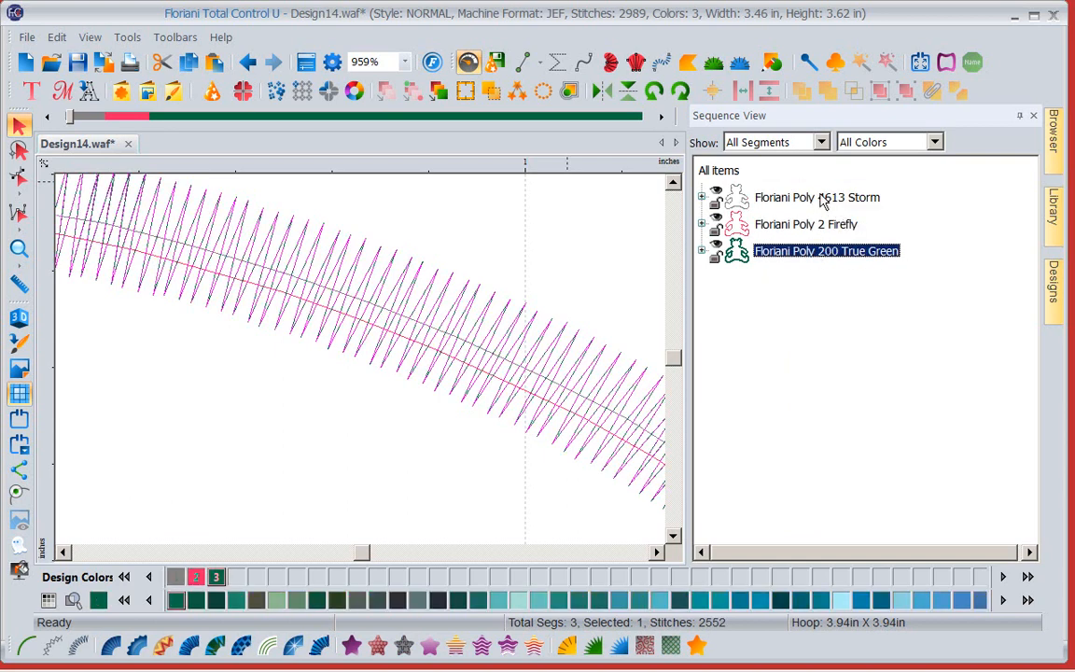
{"action": "left_click", "coordinate": [406, 63]}
{"action": "left_click", "coordinate": [383, 111]}
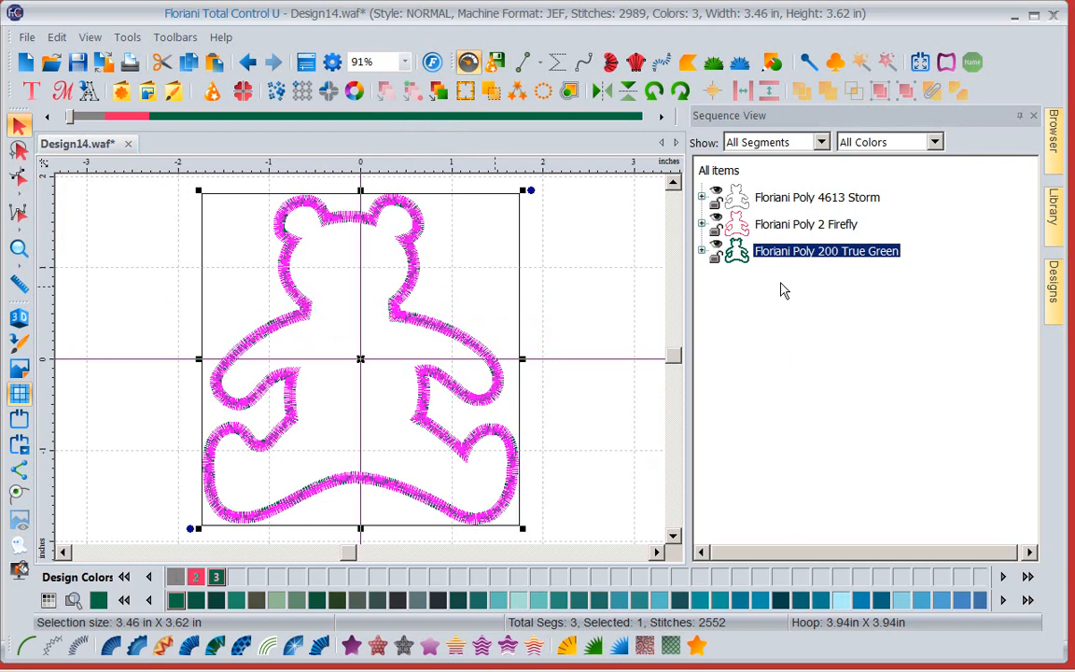
{"action": "left_click", "coordinate": [715, 246]}
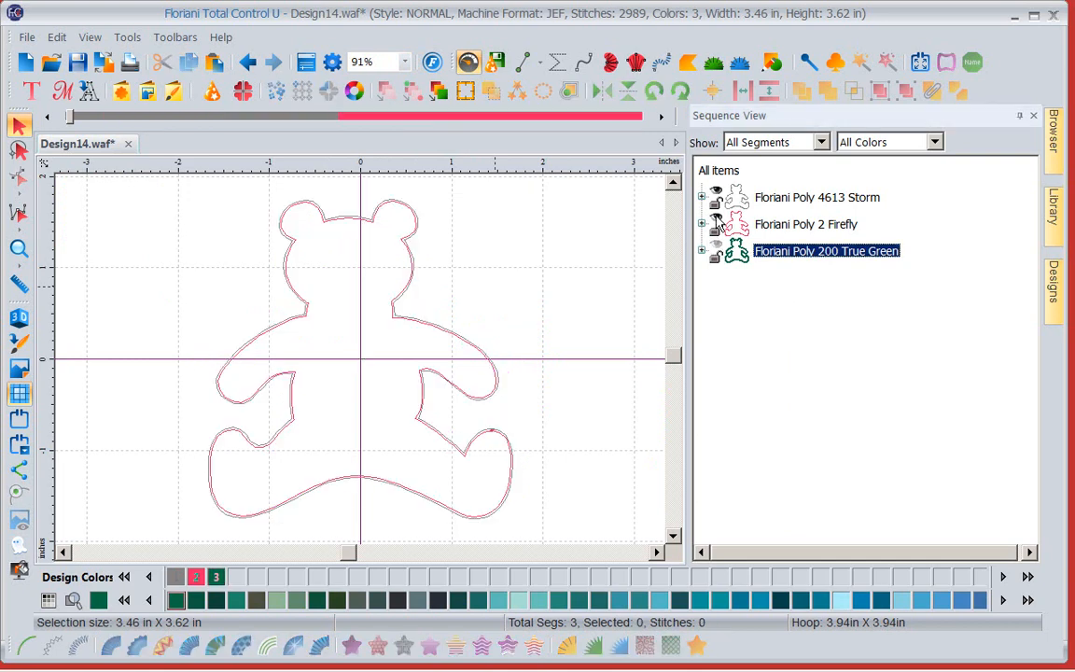
{"action": "left_click", "coordinate": [716, 218]}
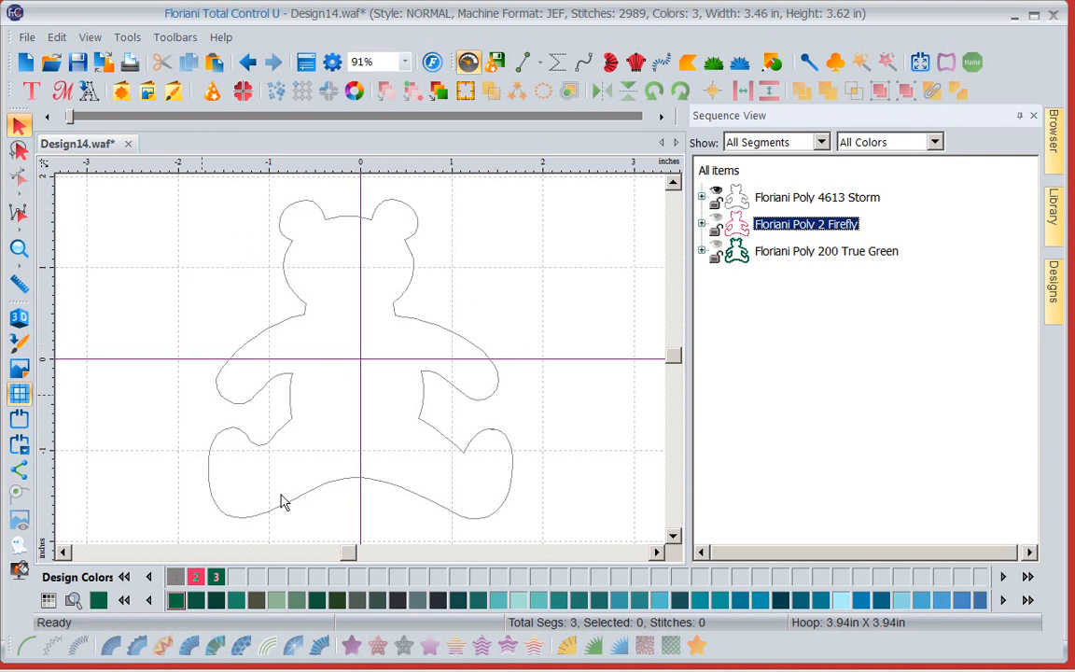
- Copy the Floriani Poly 4613 Storm outline into a new blank design and expand its color in the sequence
{"action": "left_click", "coordinate": [824, 198]}
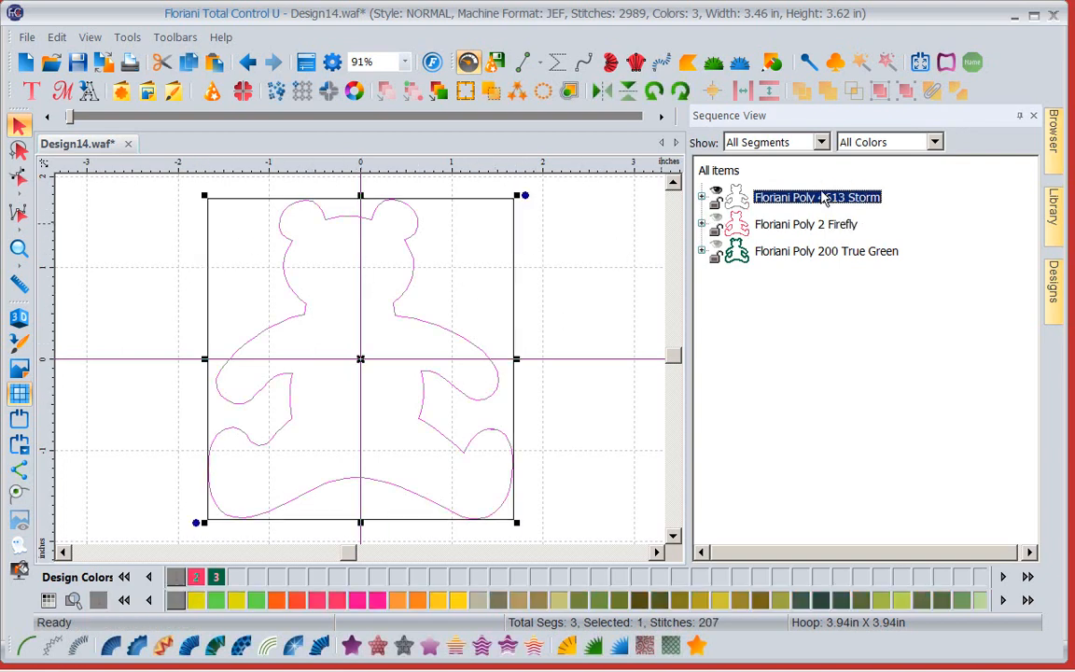
{"action": "right_click", "coordinate": [313, 336]}
{"action": "left_click", "coordinate": [354, 361]}
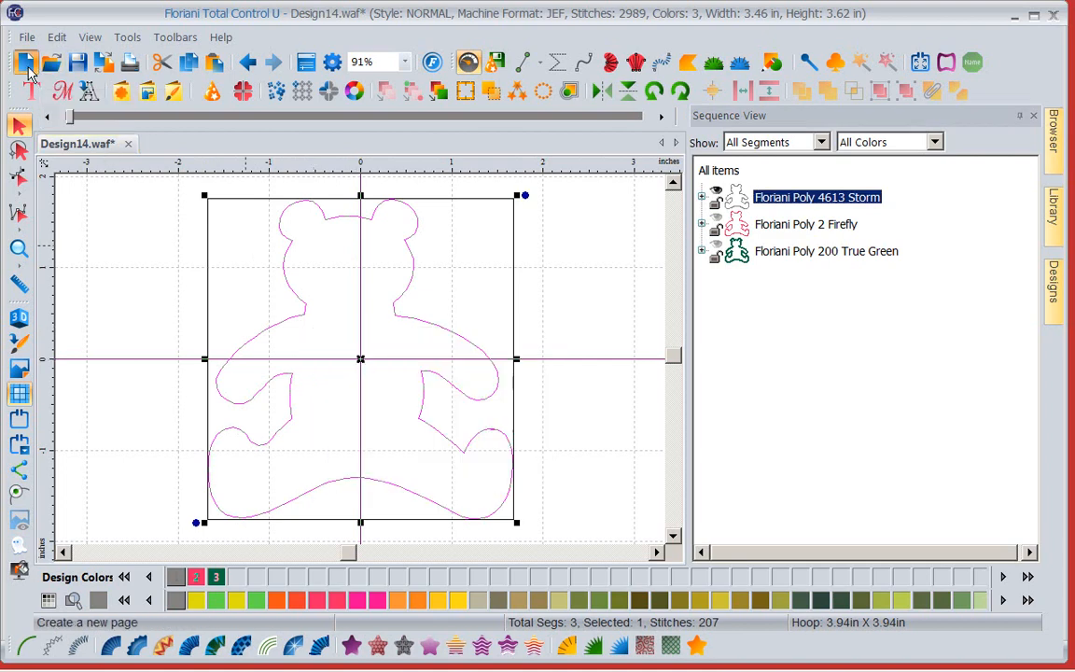
{"action": "left_click", "coordinate": [27, 68]}
{"action": "right_click", "coordinate": [391, 319]}
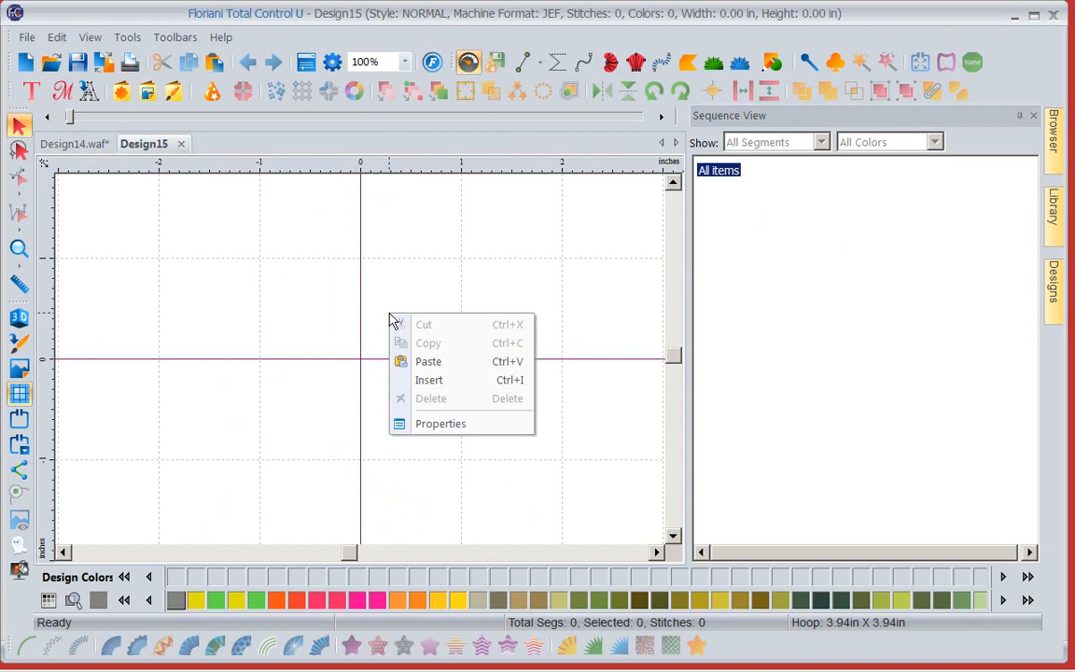
{"action": "left_click", "coordinate": [417, 362]}
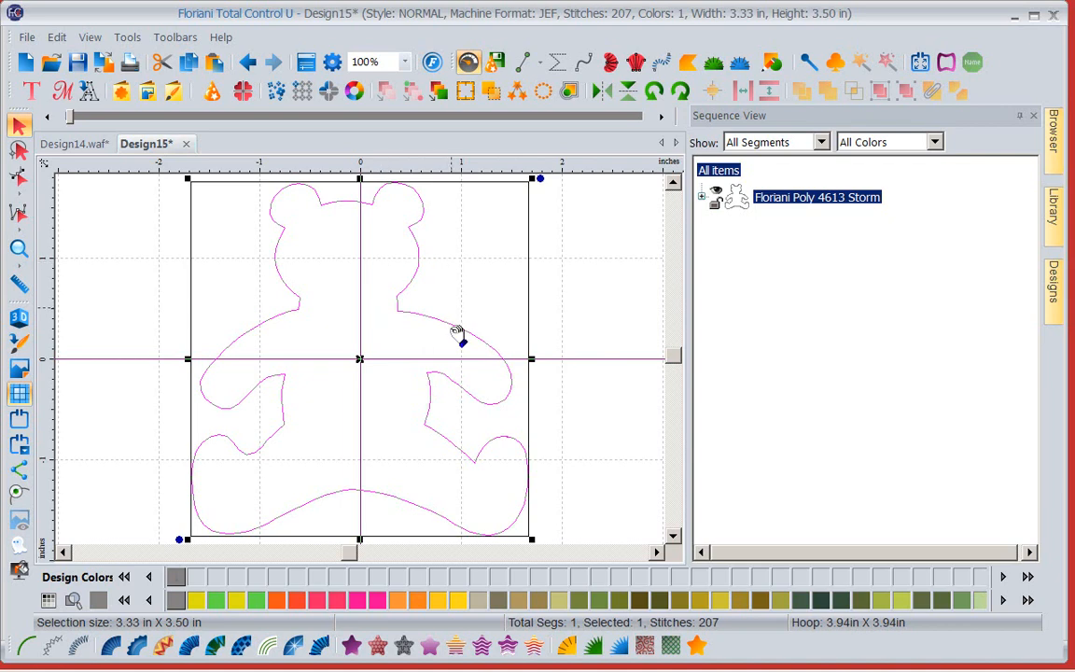
{"action": "left_click", "coordinate": [701, 198]}
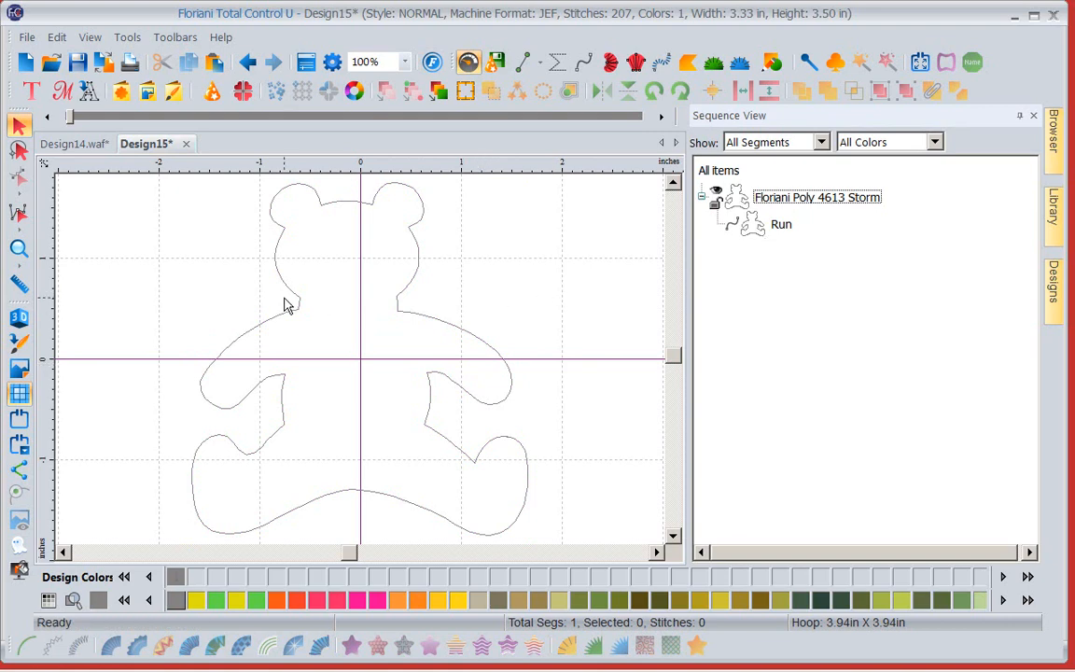
- Check which file types the design can be saved as, leaving without saving
{"action": "left_click", "coordinate": [27, 37]}
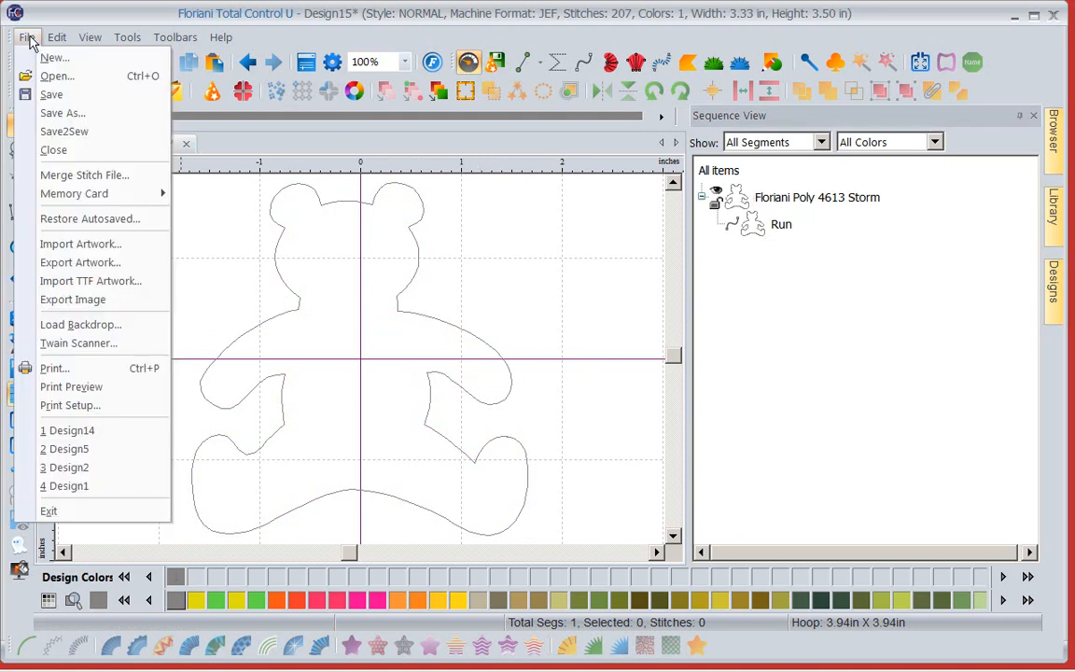
{"action": "left_click", "coordinate": [60, 114]}
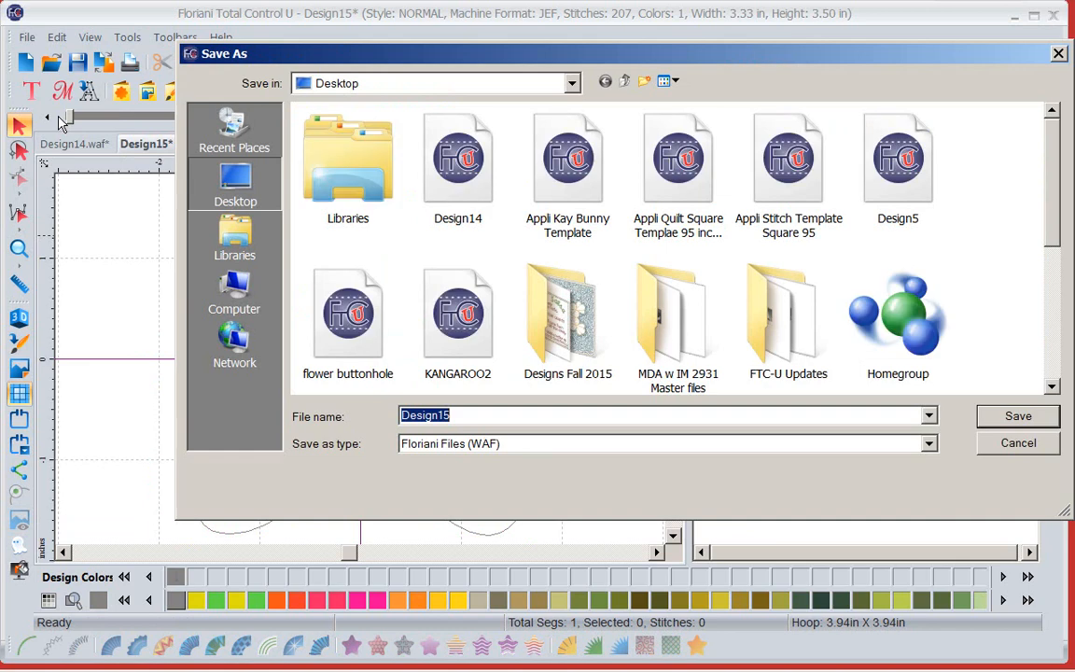
{"action": "left_click", "coordinate": [928, 444]}
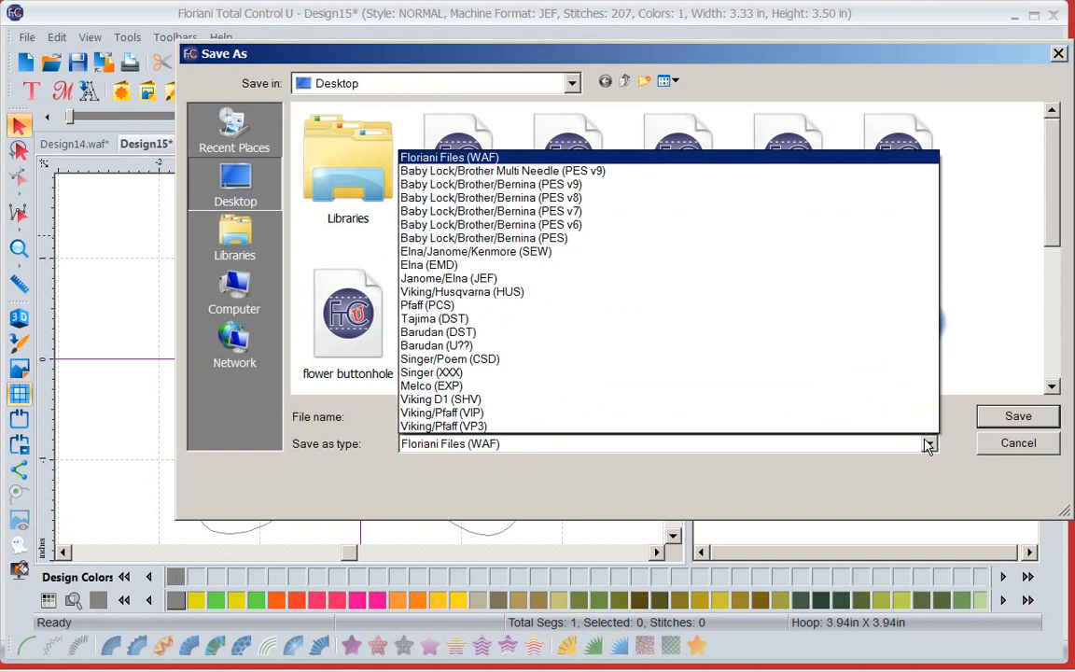
{"action": "left_click", "coordinate": [1059, 55]}
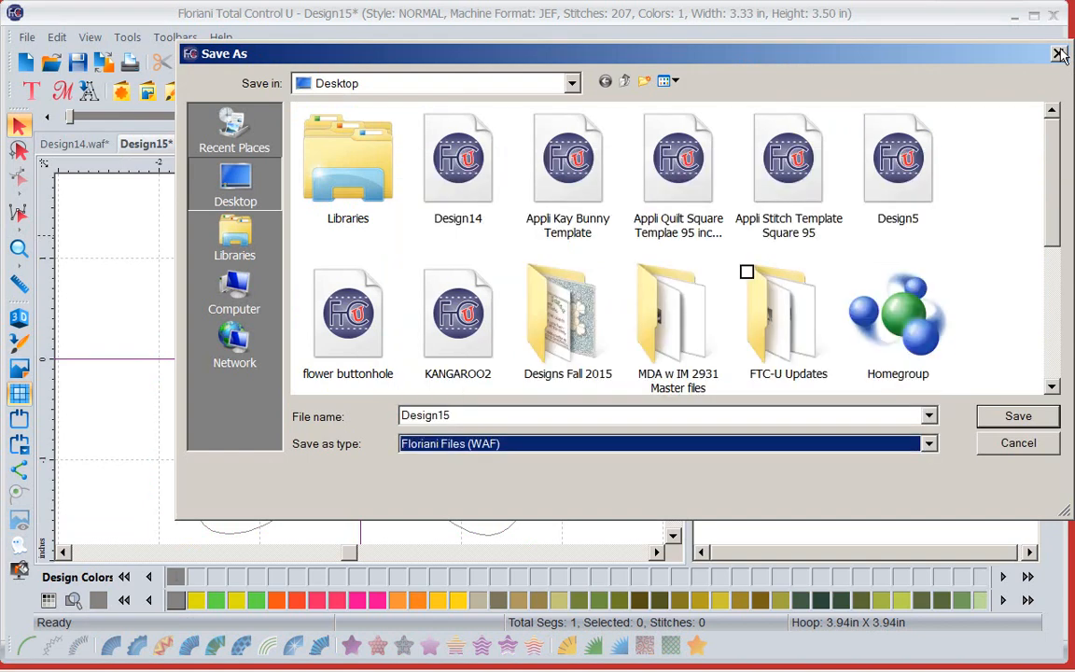
{"action": "left_click", "coordinate": [1060, 55]}
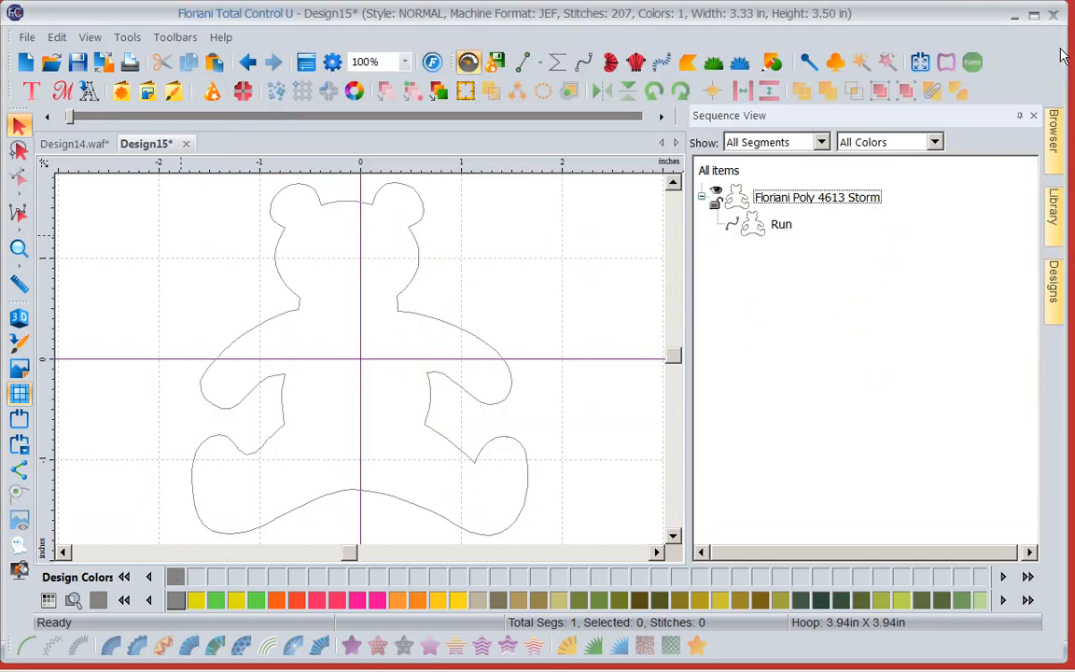
- Export the bear outline as an SVG artwork file named Teddy BEar on the Desktop, replacing the existing file
{"action": "left_click", "coordinate": [27, 39]}
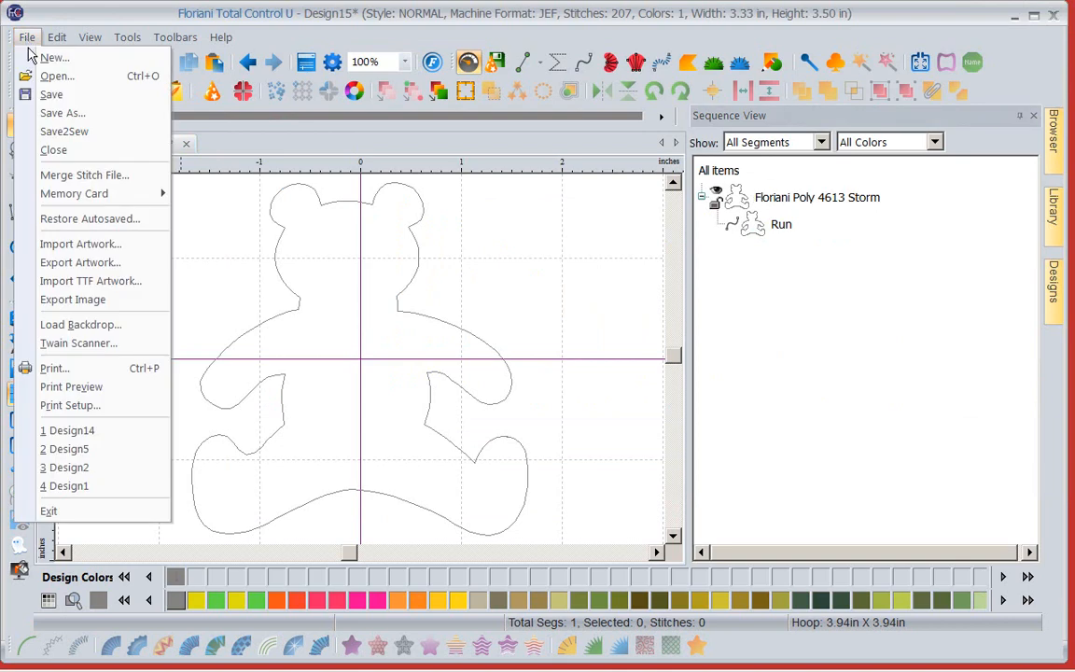
{"action": "left_click", "coordinate": [59, 265]}
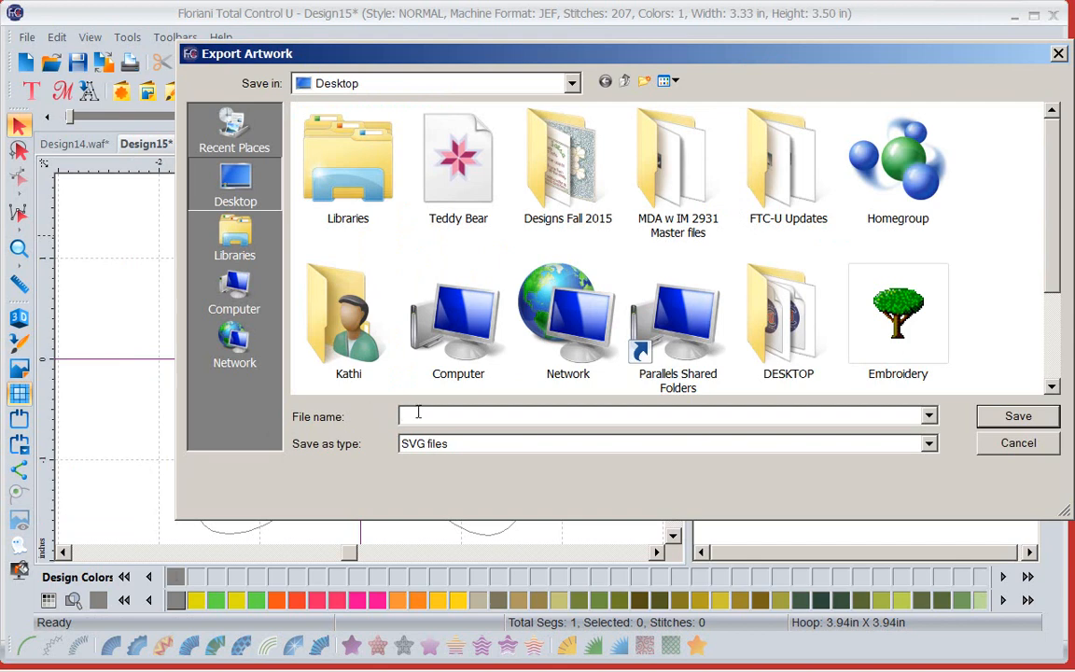
{"action": "type", "text": "Tedd"}
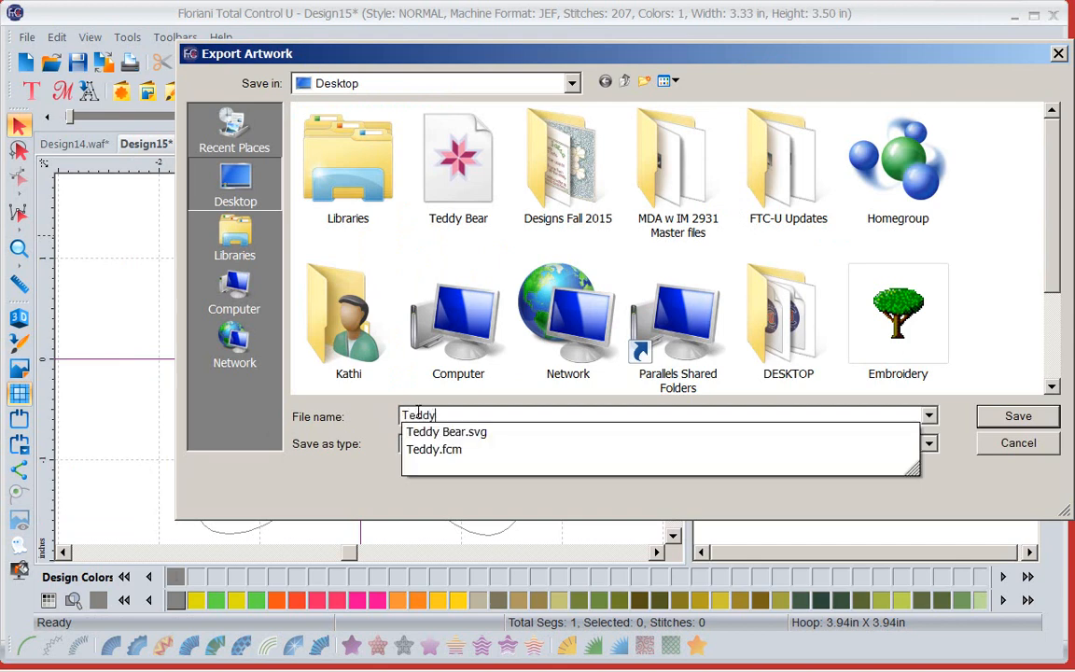
{"action": "type", "text": "y BEar"}
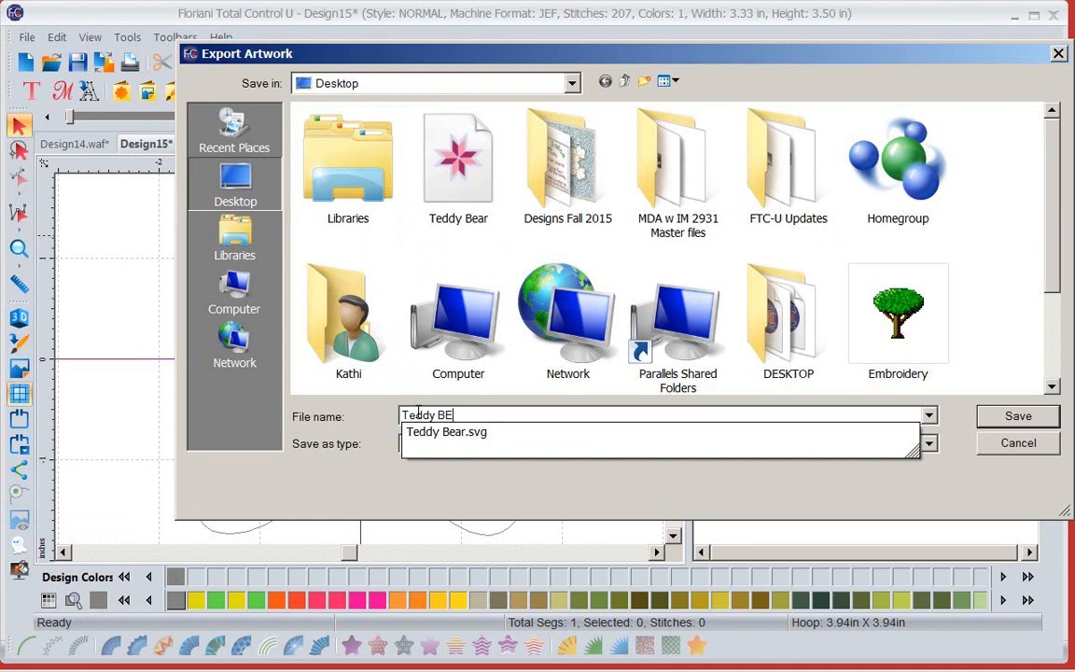
{"action": "left_click", "coordinate": [987, 418]}
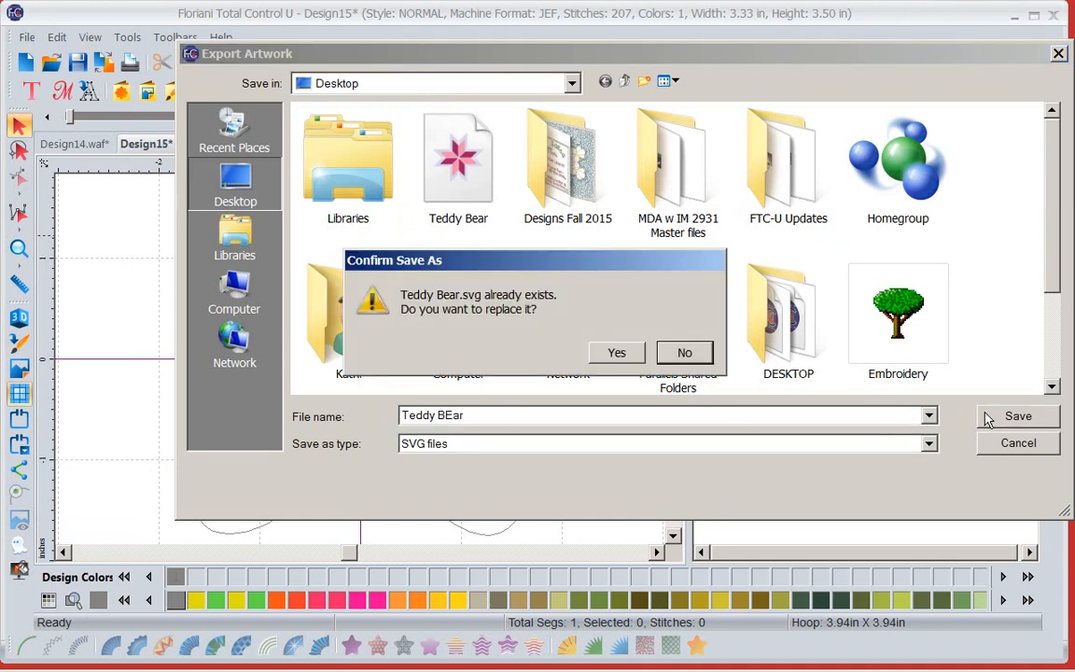
{"action": "left_click", "coordinate": [617, 352]}
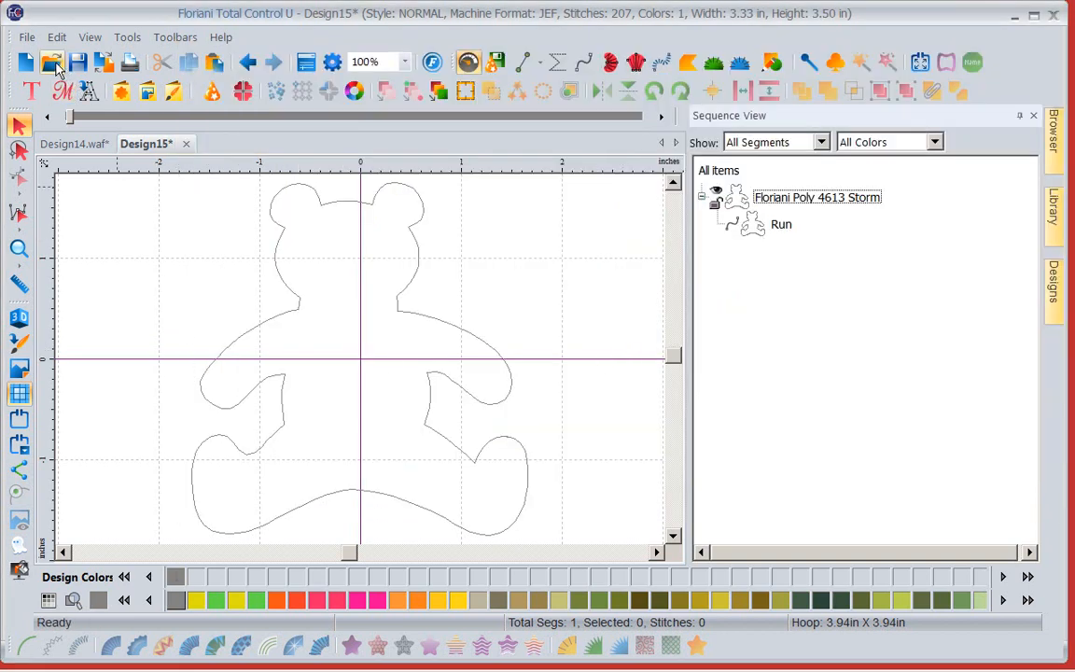
- Close the outline design without saving changes and look for the exported bear among the design files on the Desktop
{"action": "left_click", "coordinate": [186, 144]}
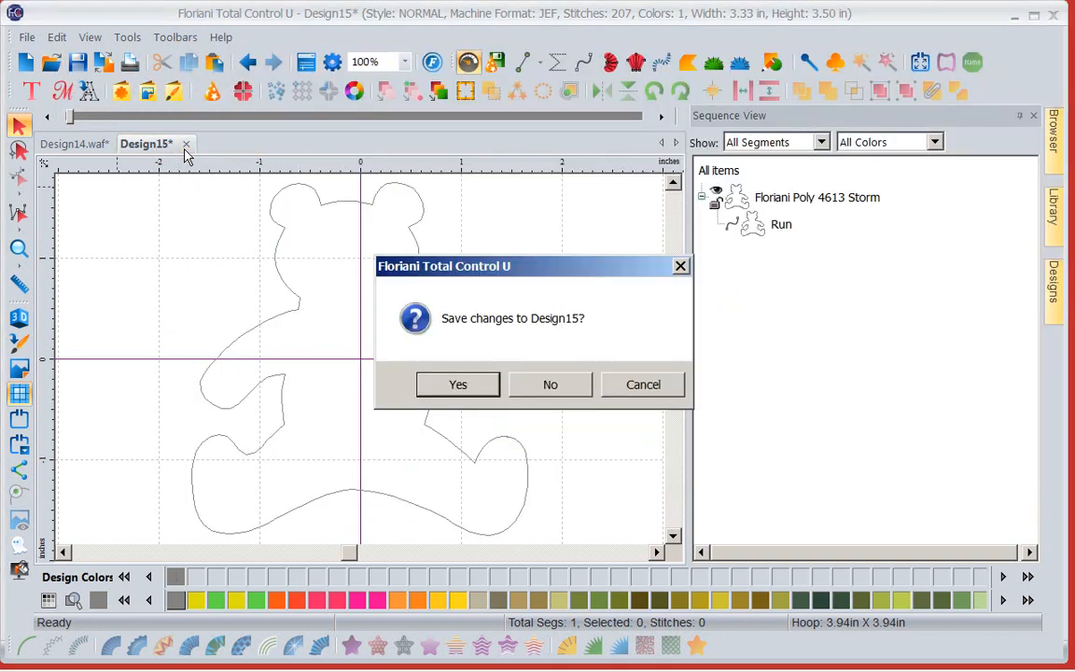
{"action": "left_click", "coordinate": [557, 386]}
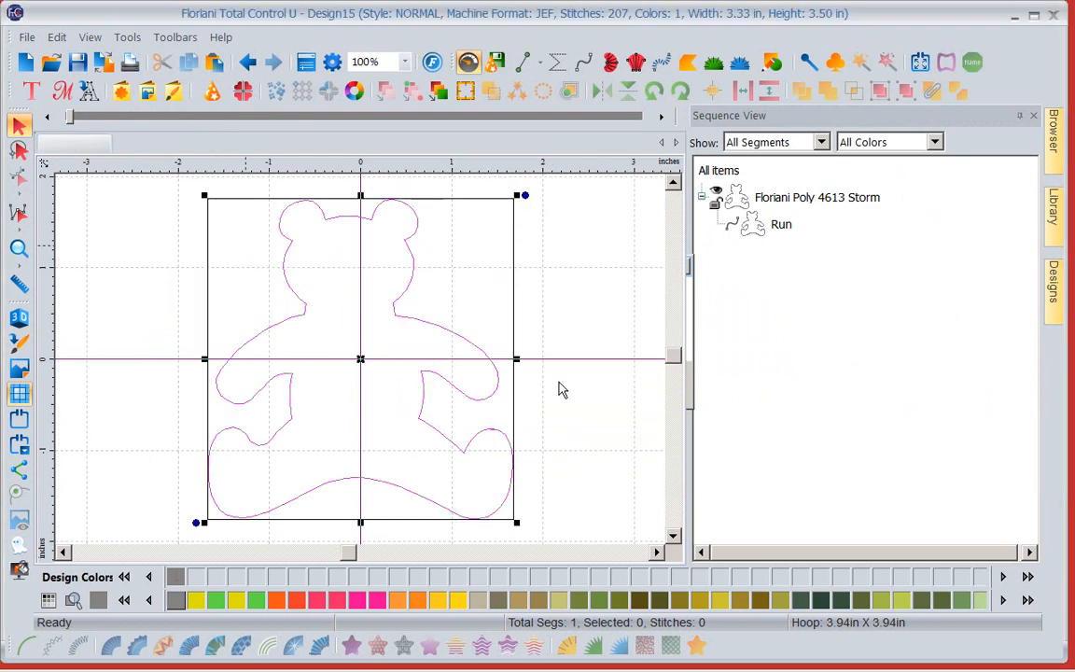
{"action": "left_click", "coordinate": [51, 62]}
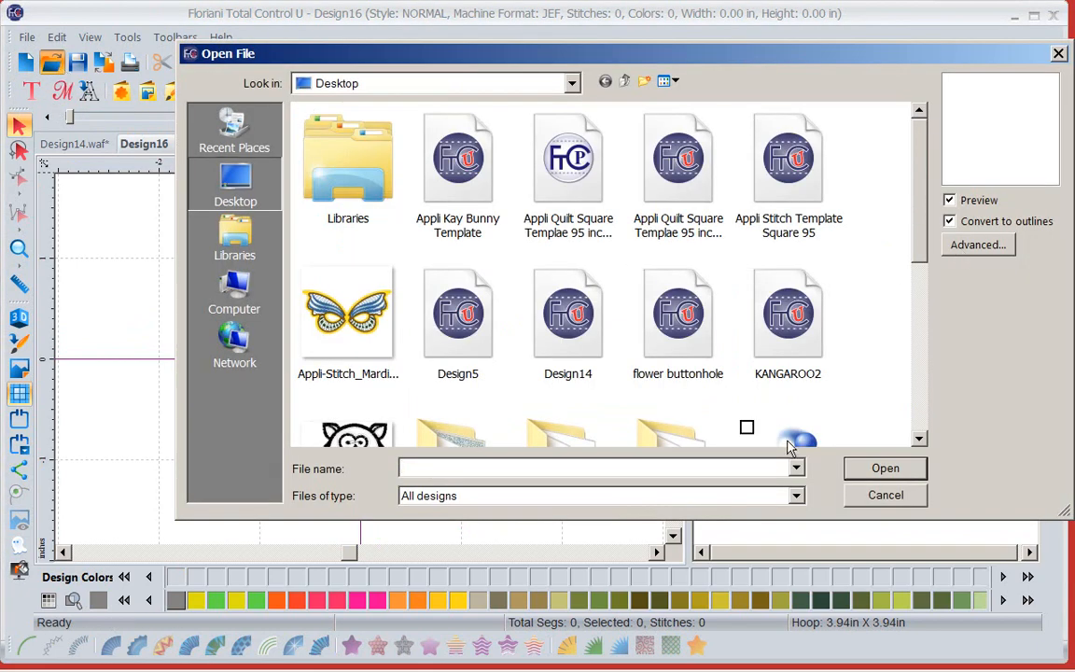
{"action": "left_click", "coordinate": [1058, 56]}
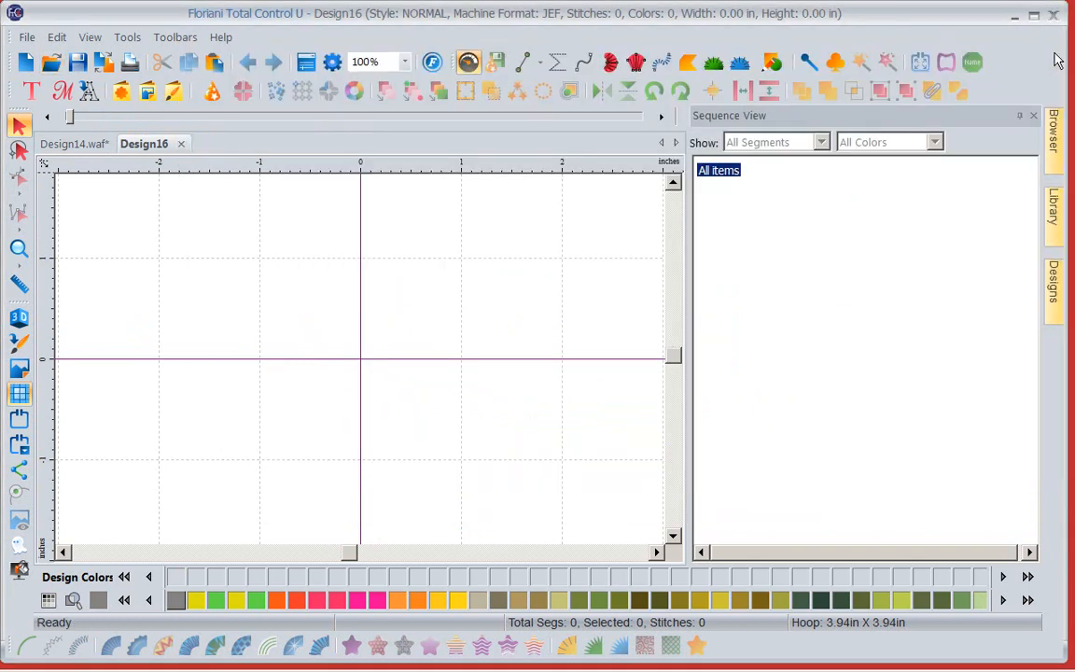
- Import the Teddy Bear vector artwork from the Desktop and expand its thread color in the sequence to check the segment type
{"action": "left_click", "coordinate": [24, 38]}
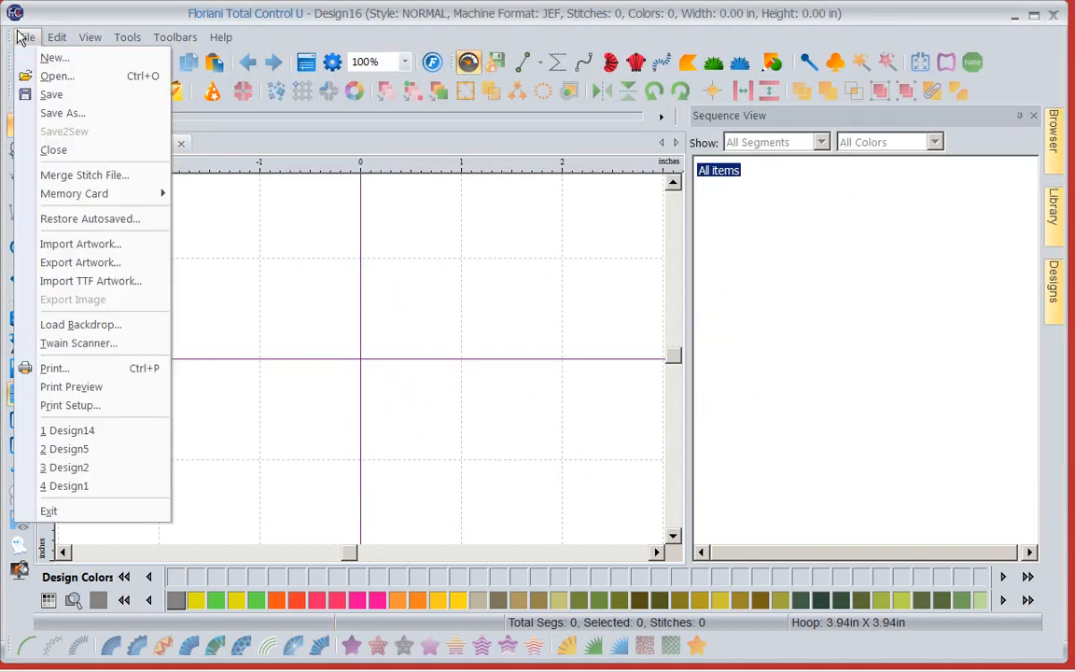
{"action": "left_click", "coordinate": [85, 248]}
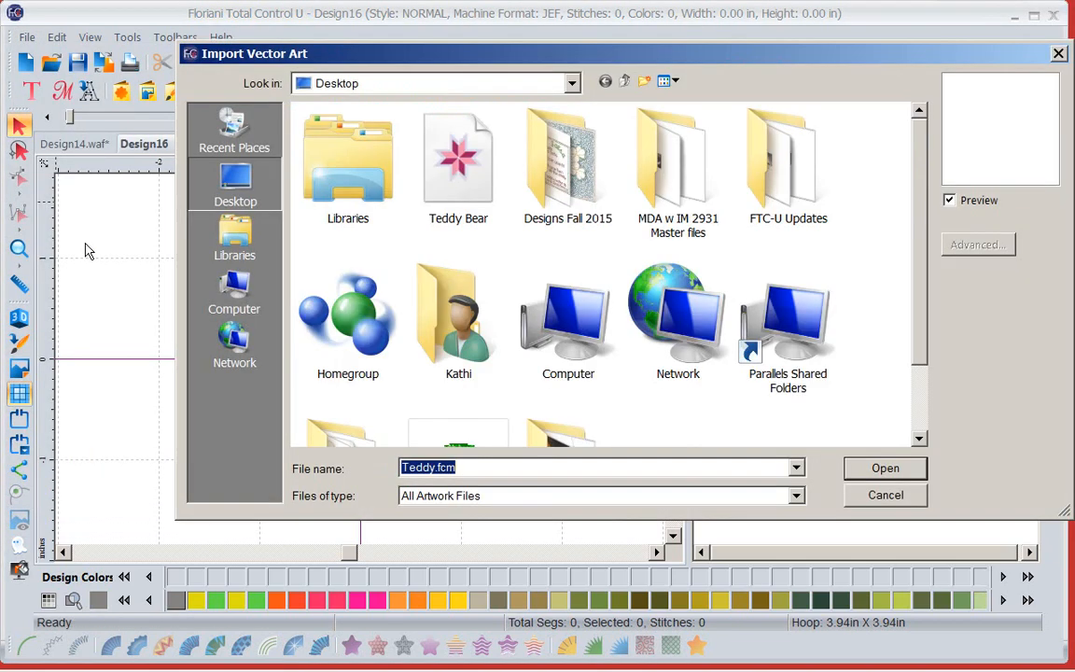
{"action": "left_click", "coordinate": [458, 168]}
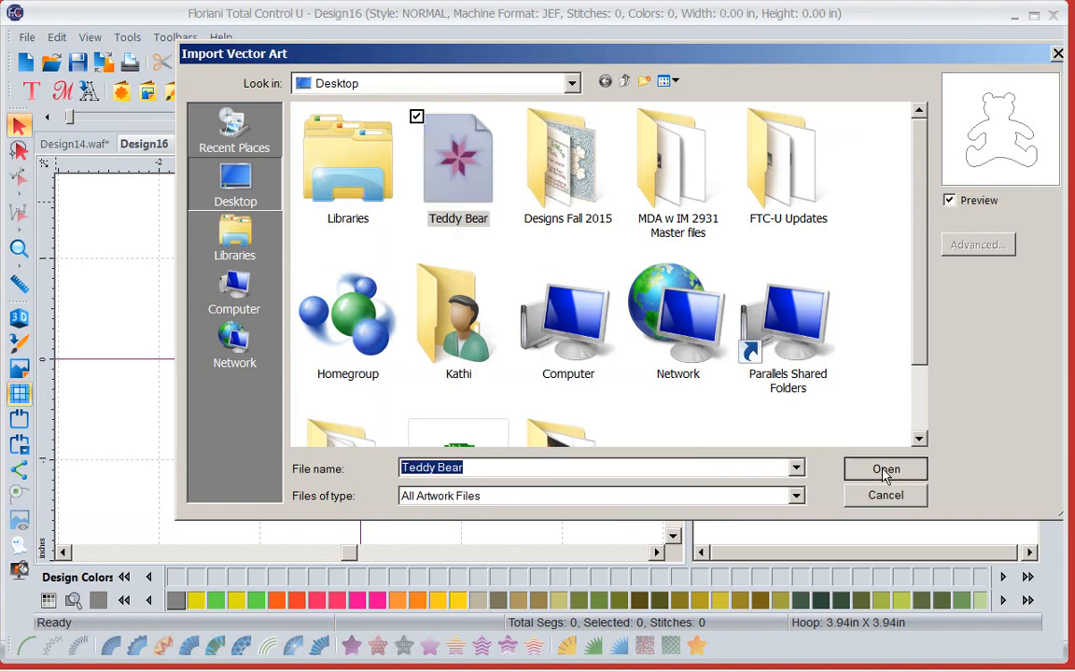
{"action": "left_click", "coordinate": [886, 470]}
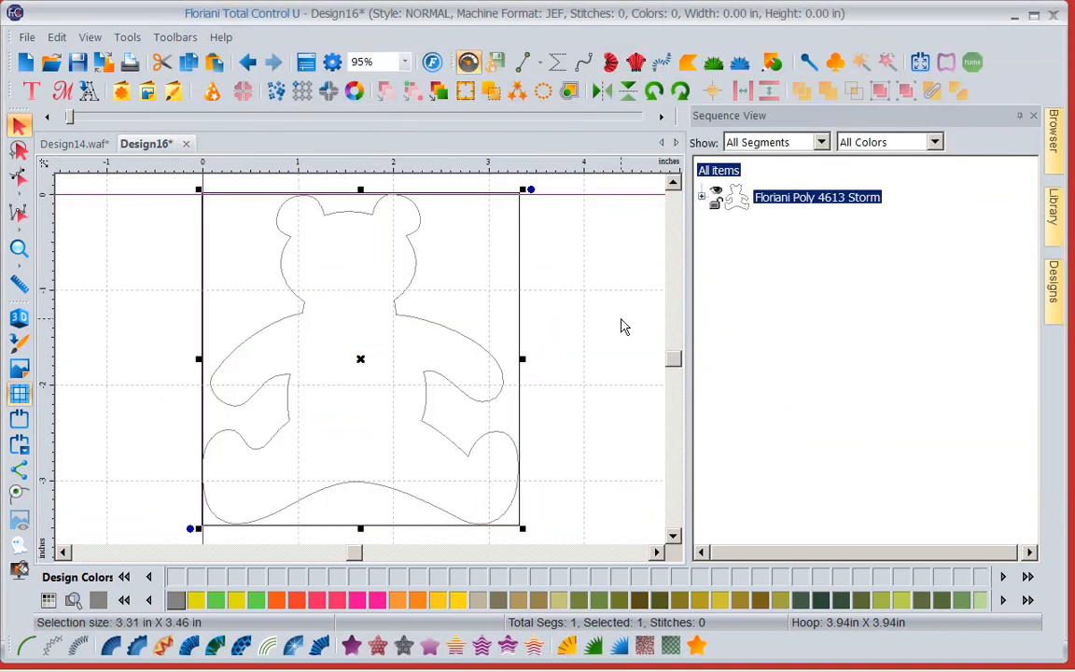
{"action": "left_click", "coordinate": [717, 199]}
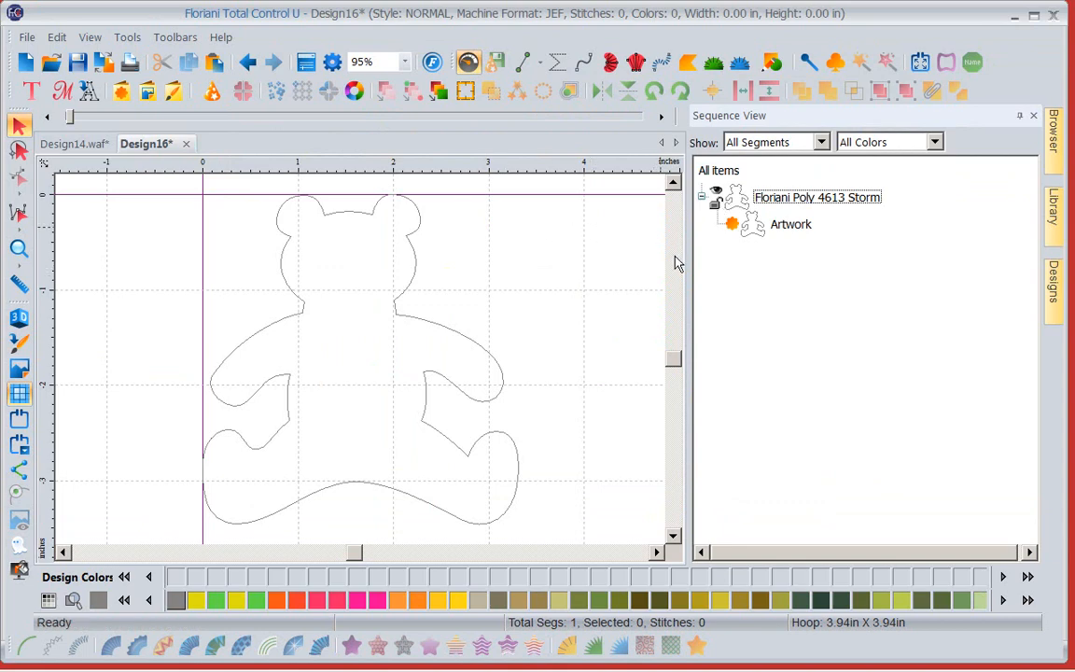
- Export the bear outline as an FCM artwork file named Teddy on the Desktop, replacing the existing file
{"action": "left_click", "coordinate": [26, 39]}
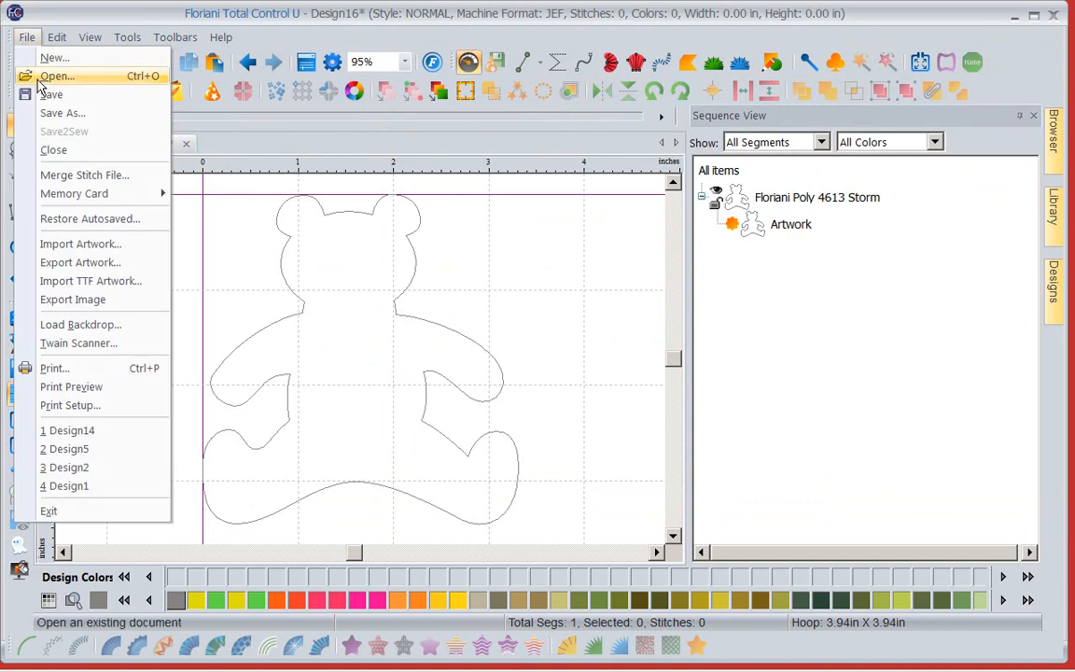
{"action": "left_click", "coordinate": [509, 250]}
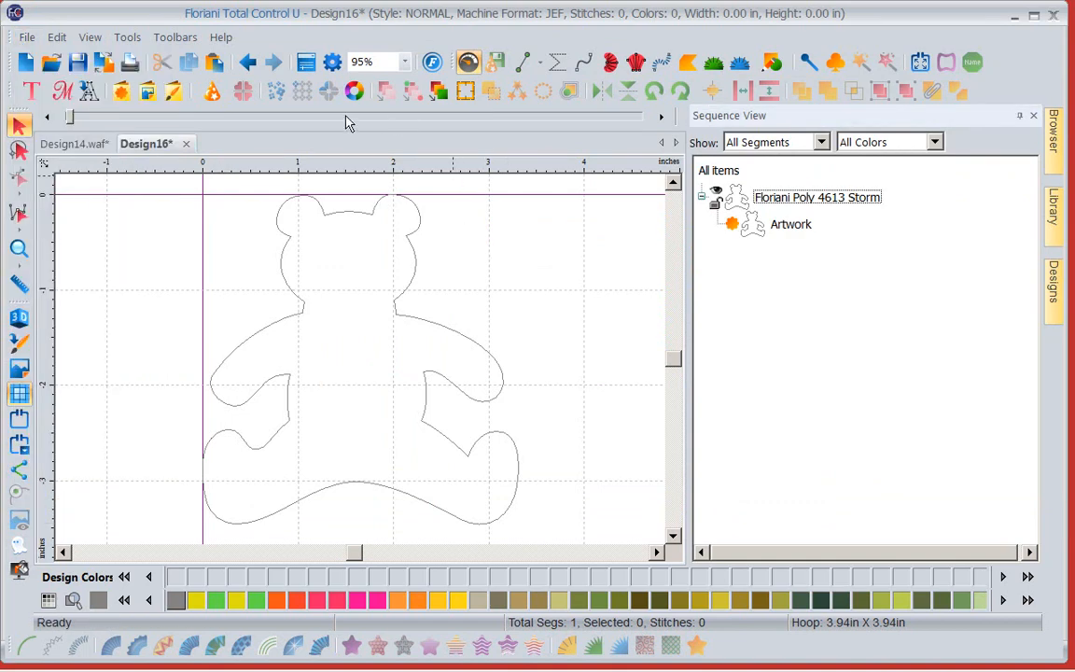
{"action": "left_click", "coordinate": [26, 39]}
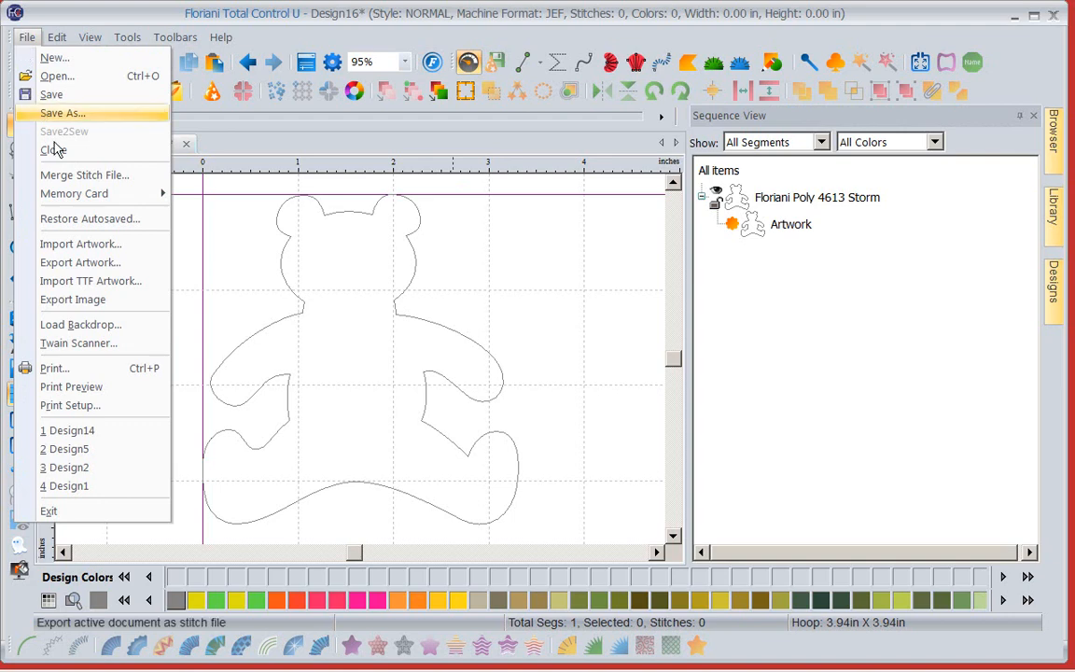
{"action": "left_click", "coordinate": [74, 264]}
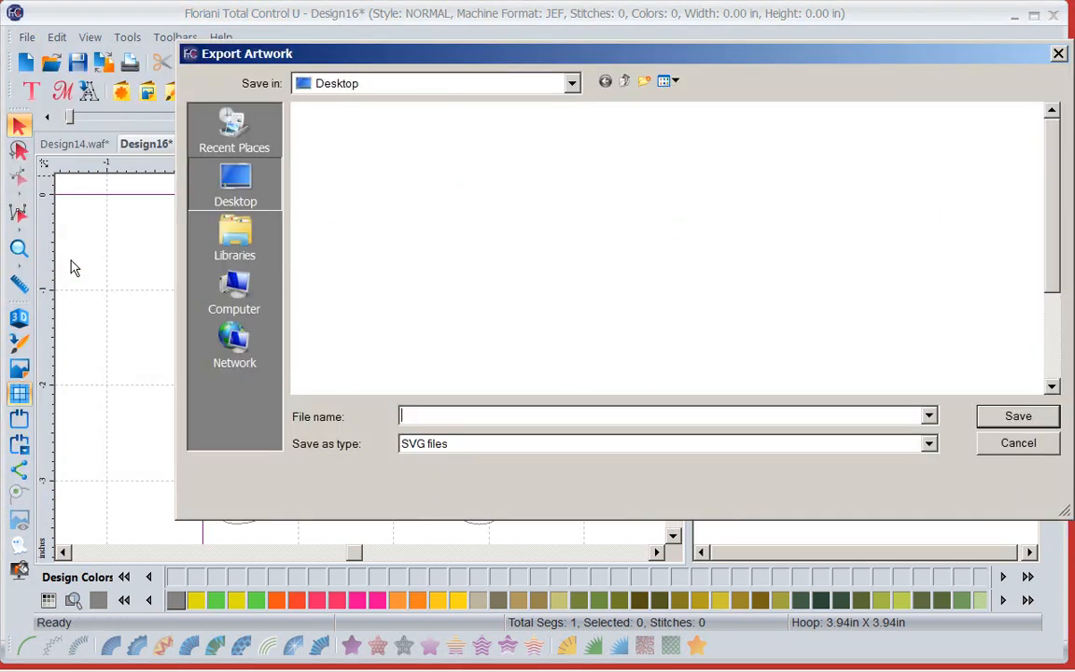
{"action": "left_click", "coordinate": [929, 444]}
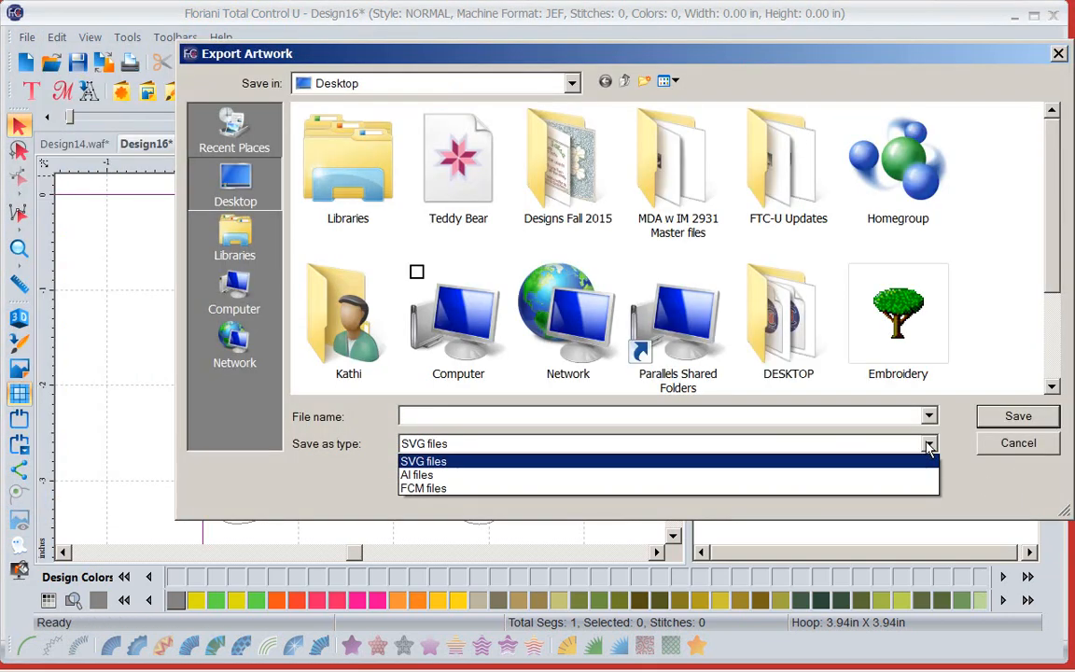
{"action": "left_click", "coordinate": [407, 488]}
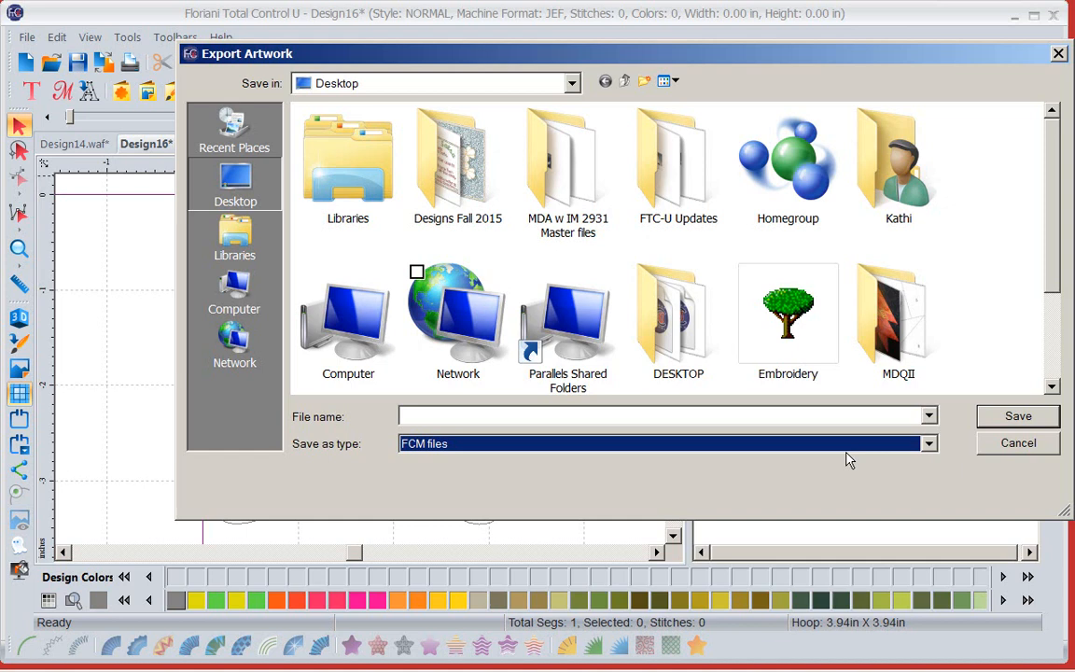
{"action": "left_click", "coordinate": [420, 413]}
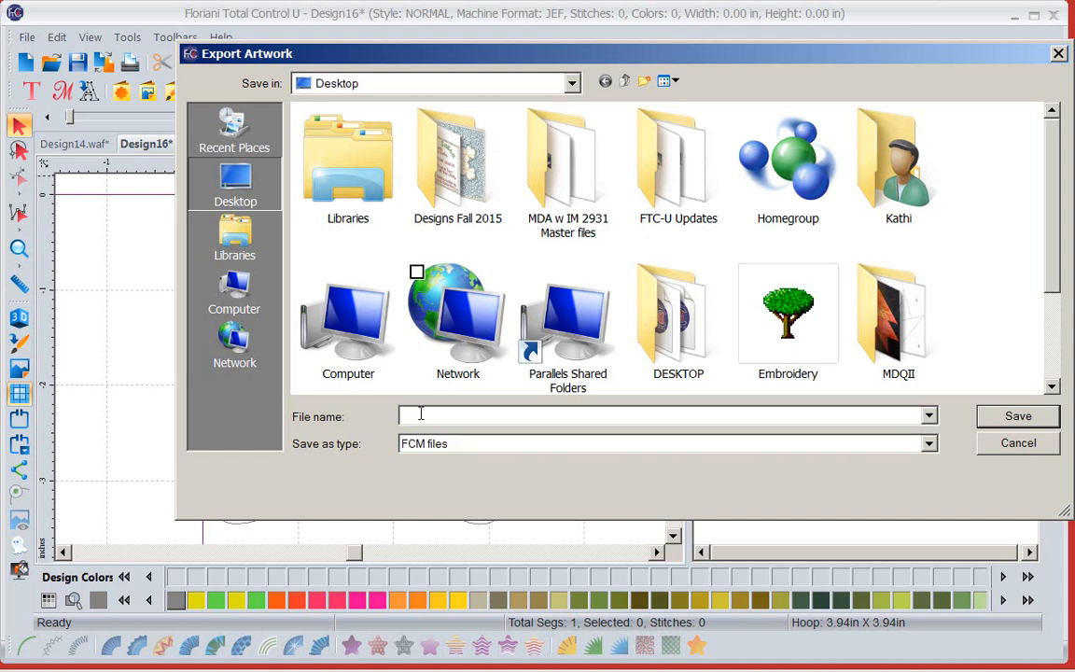
{"action": "type", "text": "Teddy"}
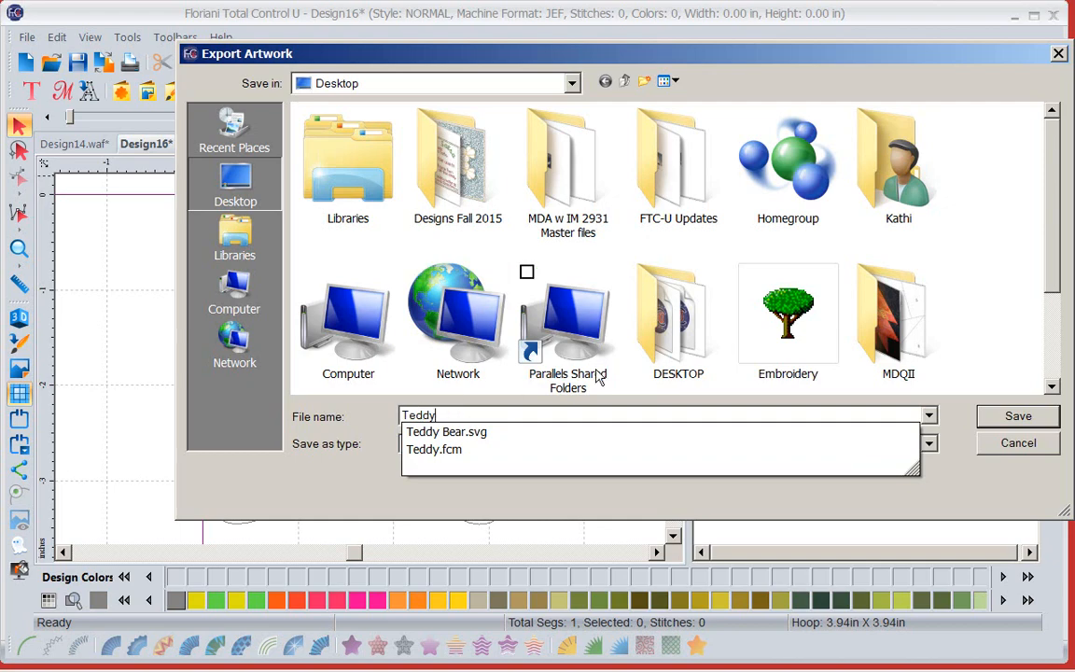
{"action": "left_click", "coordinate": [1018, 415]}
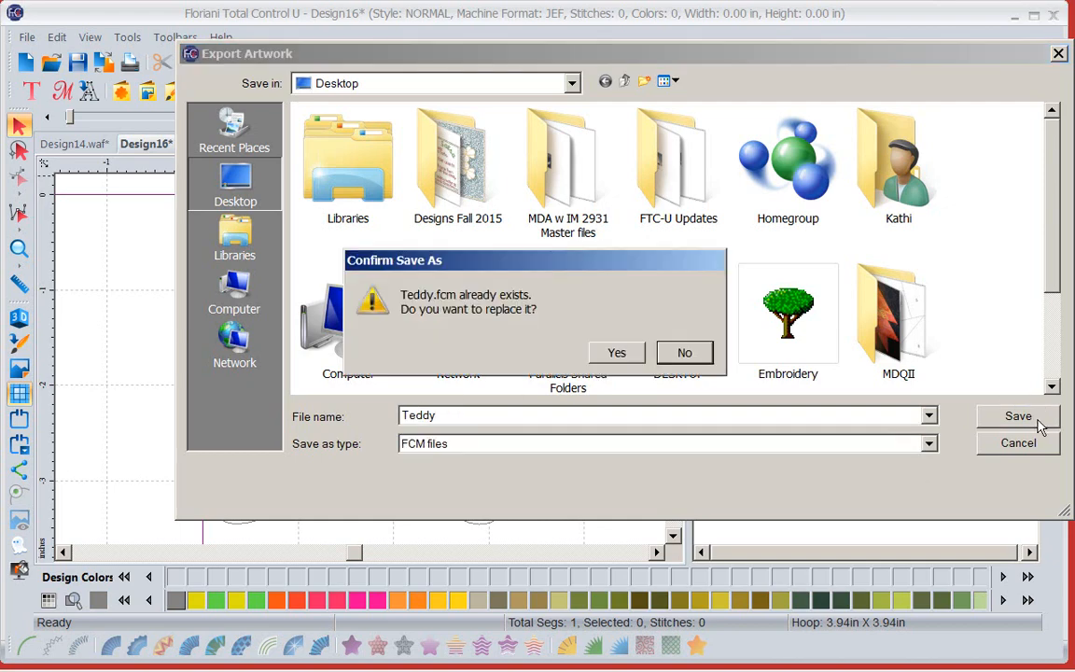
{"action": "left_click", "coordinate": [614, 354]}
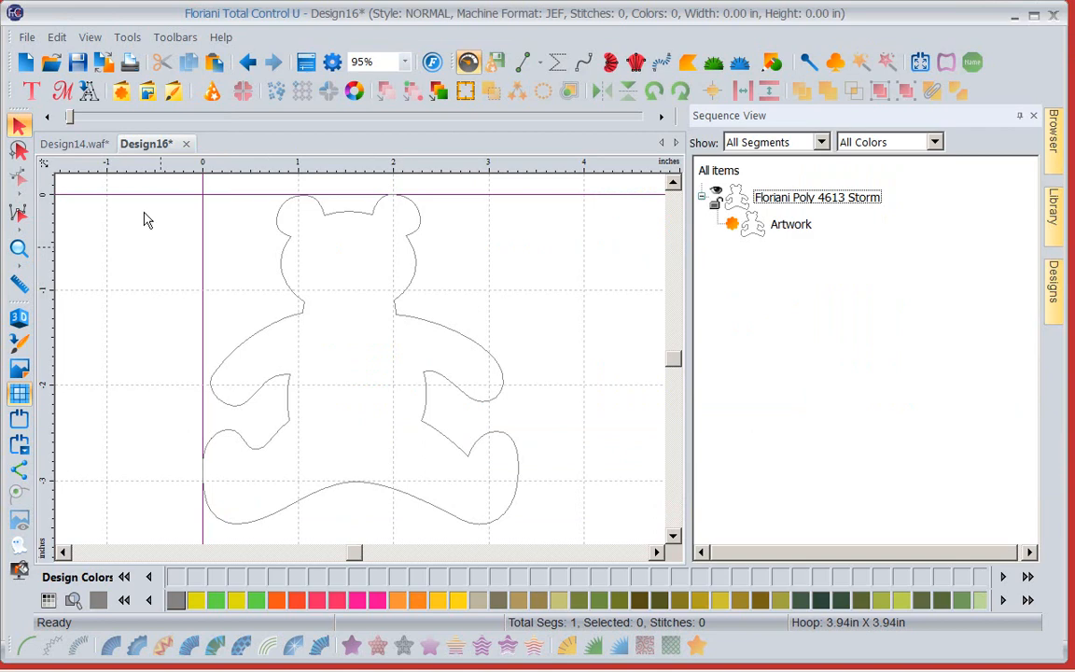
- Look for the exported Teddy FCM file among the importable artwork and on the Windows desktop, returning to the design without importing
{"action": "left_click", "coordinate": [27, 36]}
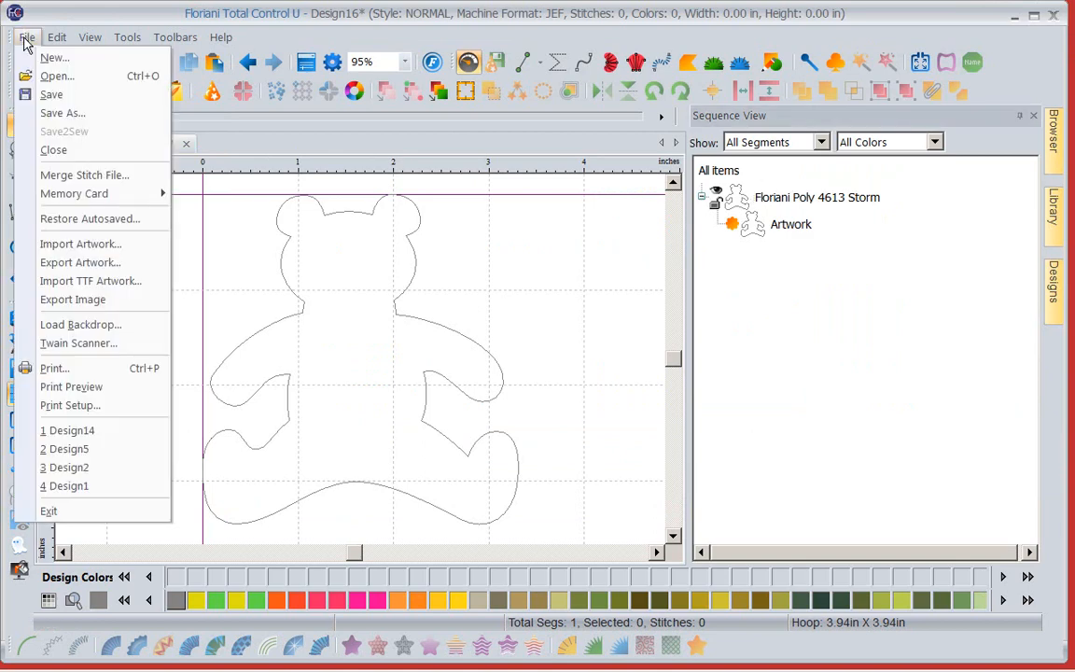
{"action": "mouse_move", "coordinate": [67, 199]}
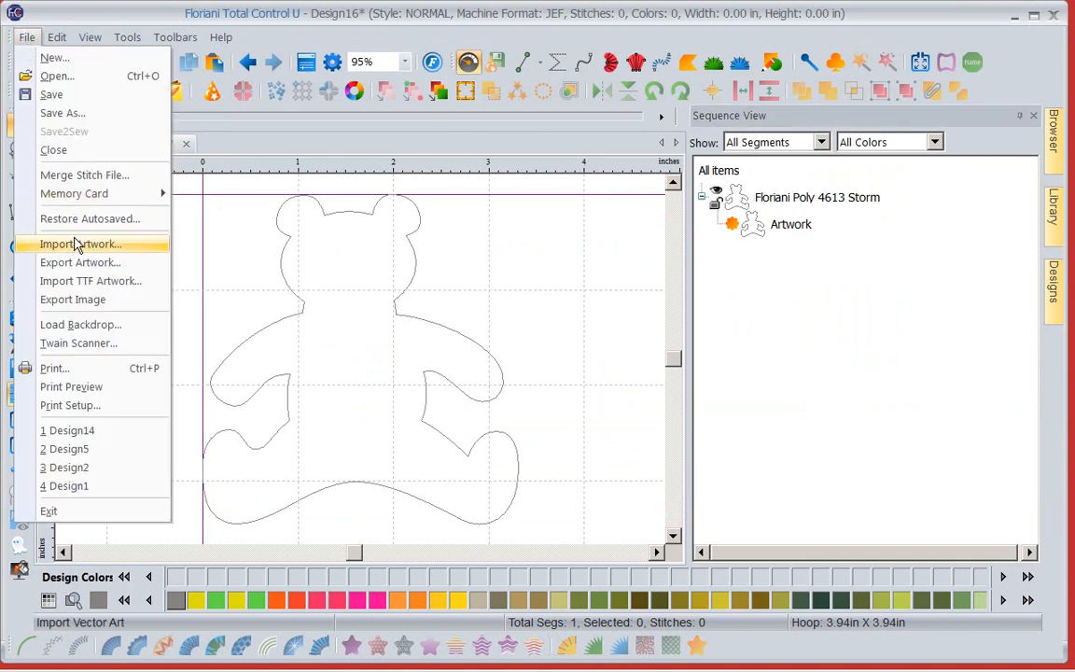
{"action": "left_click", "coordinate": [73, 243]}
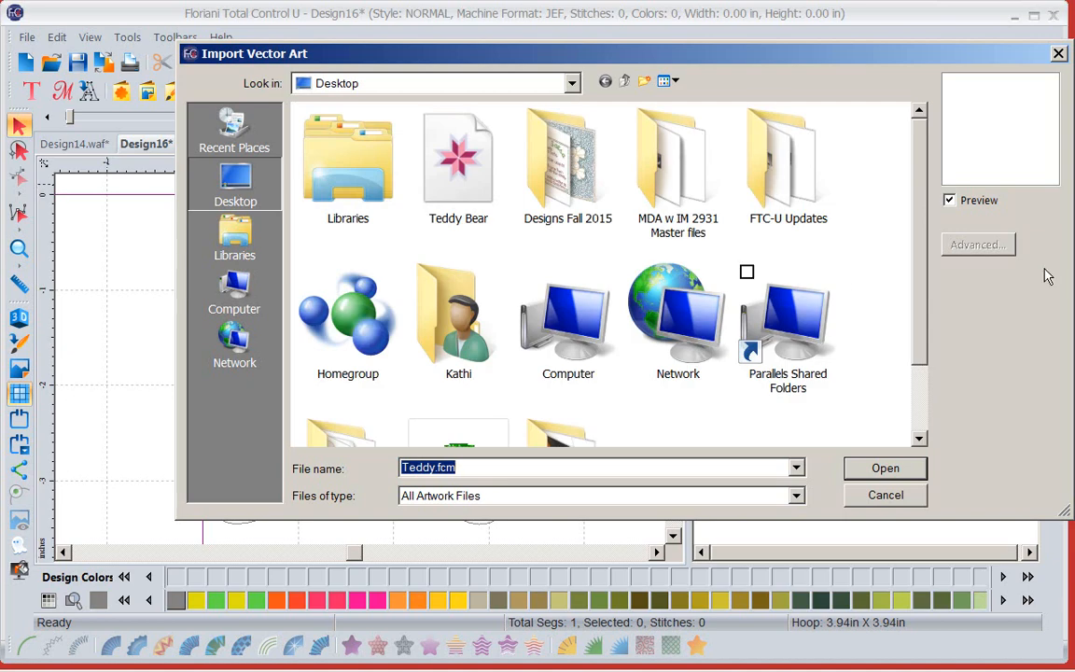
{"action": "left_click_drag", "start_coordinate": [919, 232], "coordinate": [924, 343]}
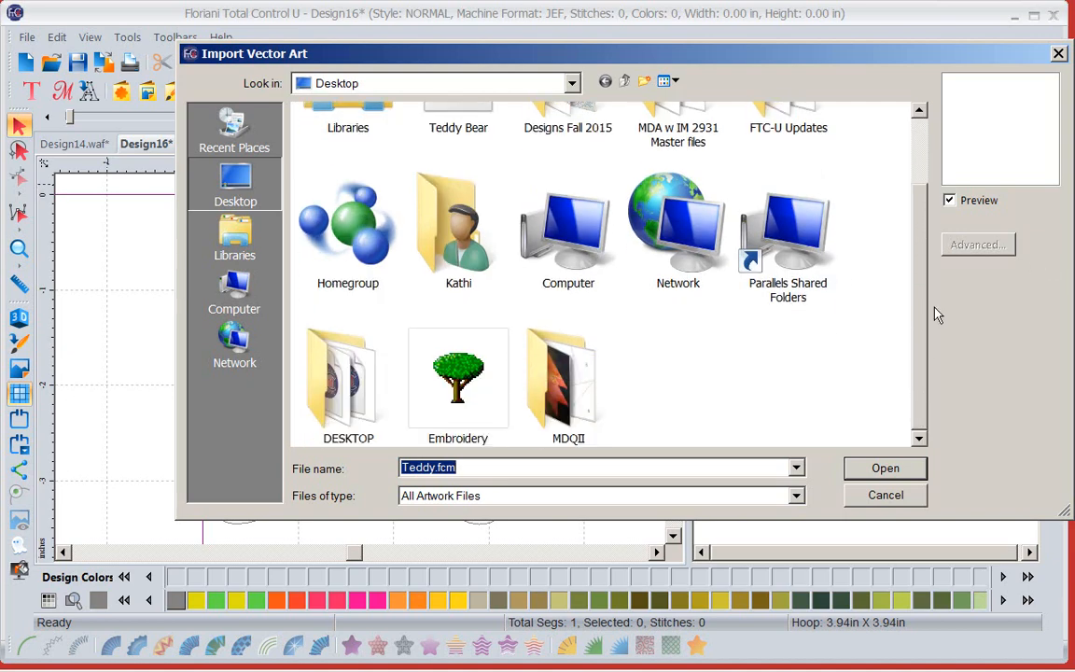
{"action": "mouse_move", "coordinate": [919, 399]}
{"action": "left_mouse_down"}
{"action": "mouse_move", "coordinate": [904, 281]}
{"action": "mouse_move", "coordinate": [917, 419]}
{"action": "left_mouse_up"}
{"action": "left_click", "coordinate": [1059, 56]}
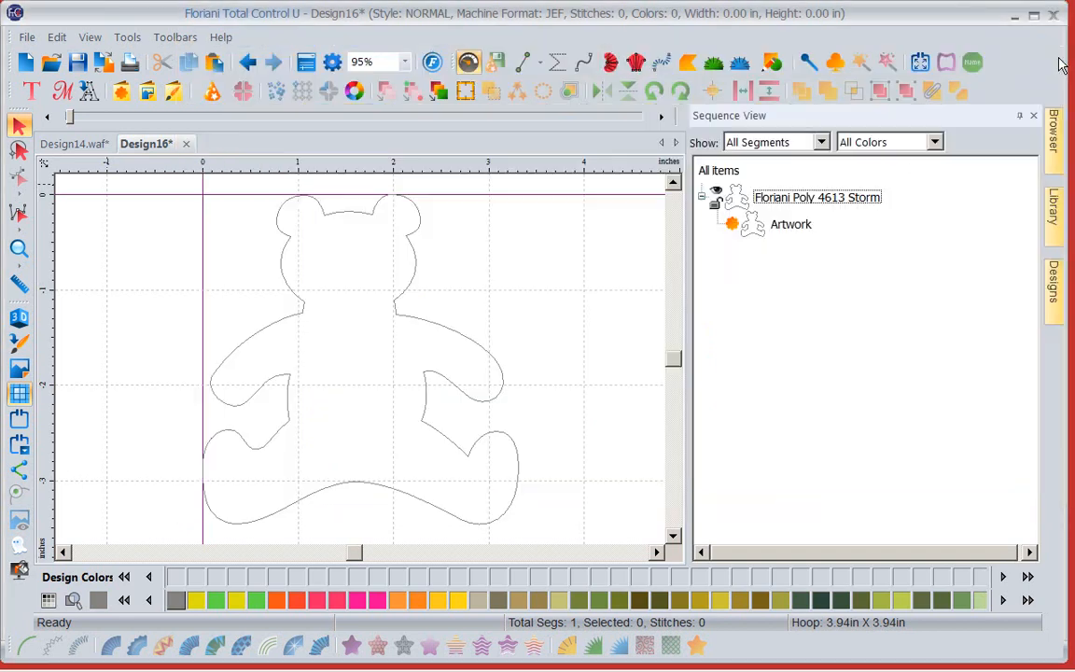
{"action": "left_click", "coordinate": [1014, 17]}
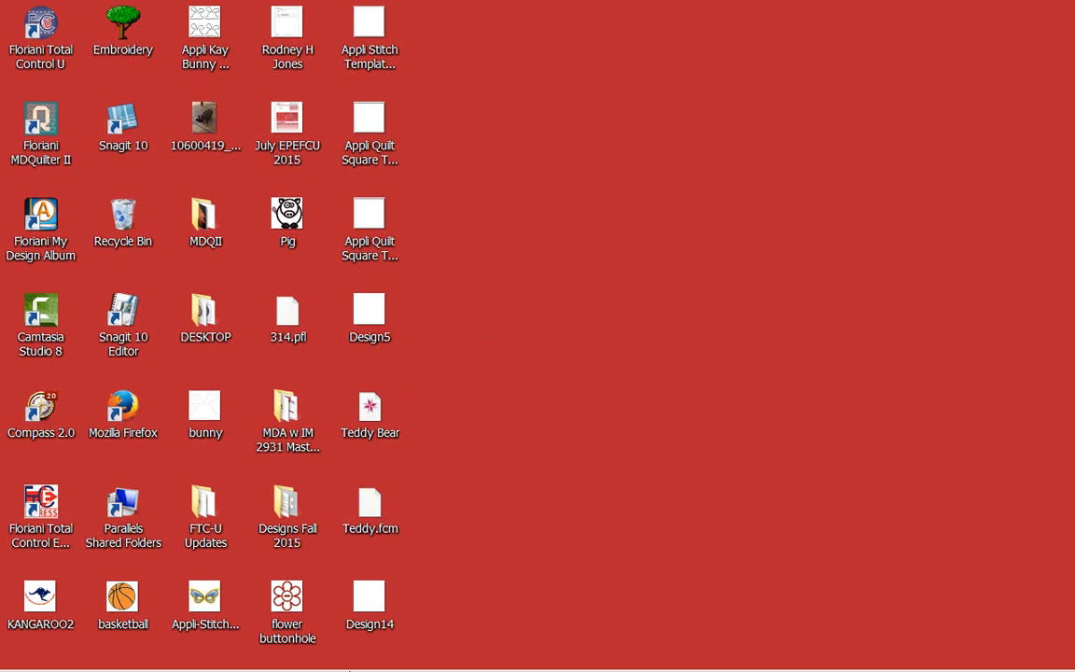
{"action": "left_click", "coordinate": [284, 648]}
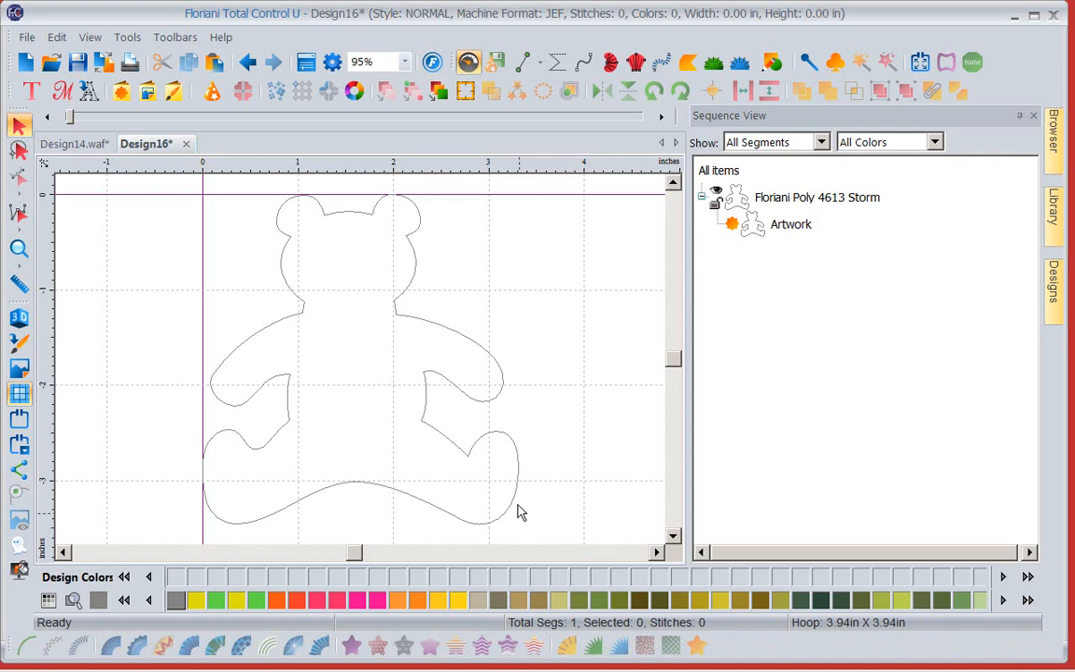
- Create a new design and place the dinosaur Abdi10a.pes from the Baby Dinasours collection at its center
{"action": "left_click", "coordinate": [54, 70]}
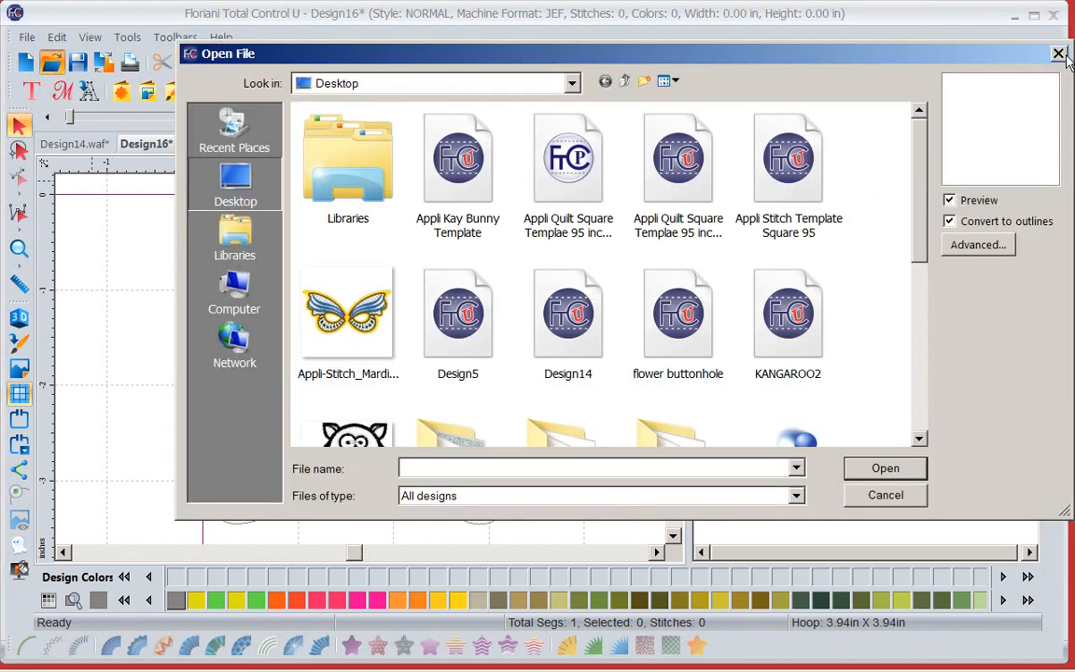
{"action": "key", "text": "Escape"}
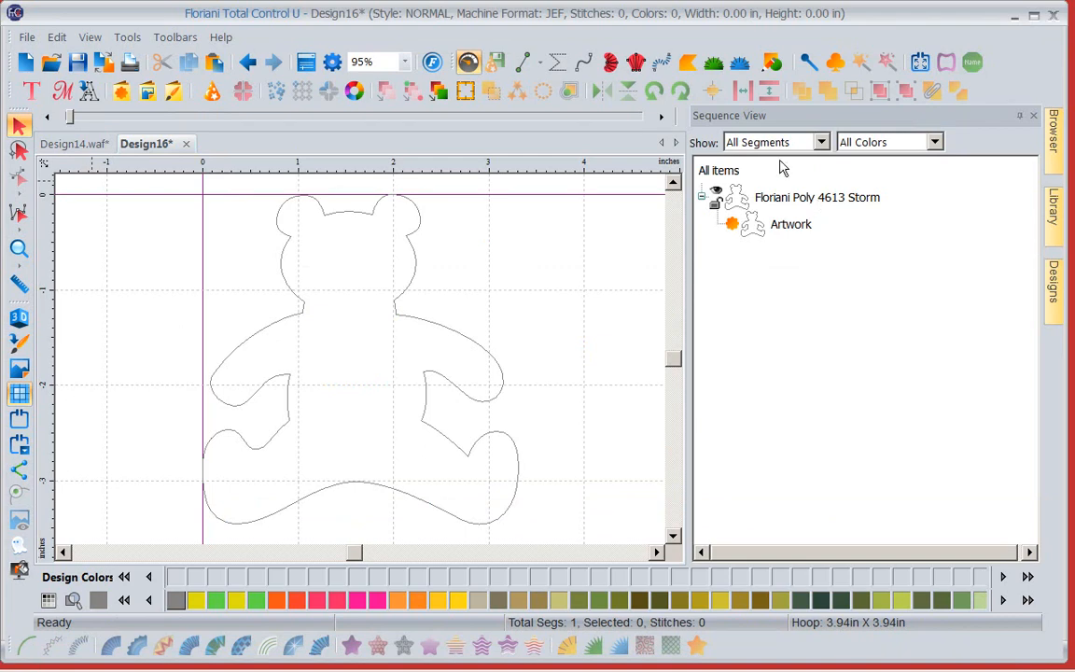
{"action": "left_click", "coordinate": [26, 63]}
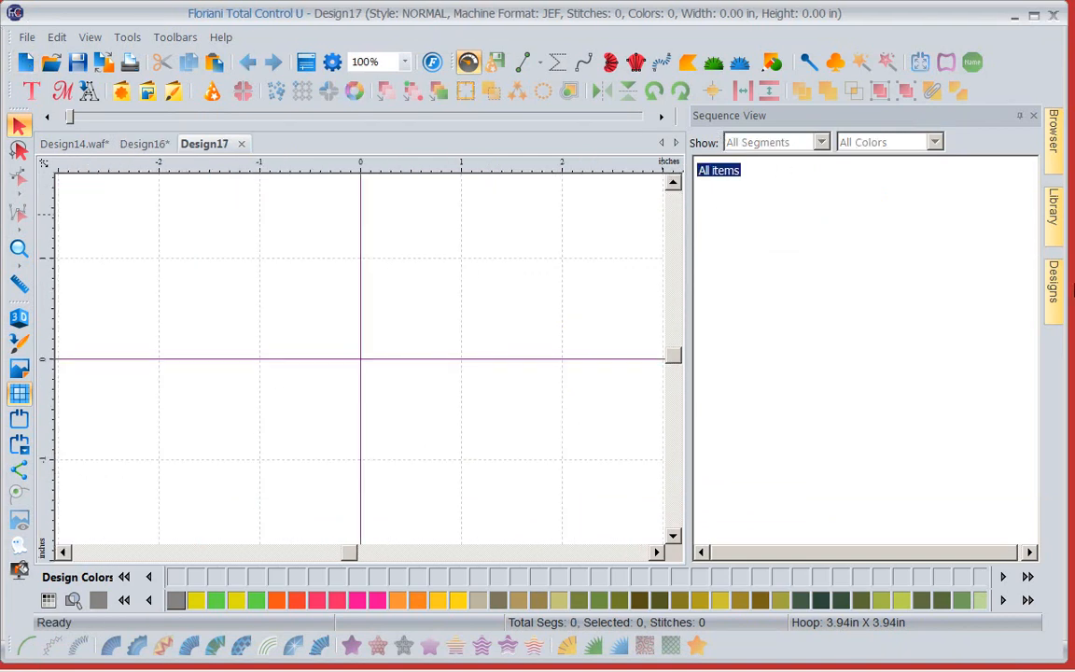
{"action": "left_click", "coordinate": [1054, 282]}
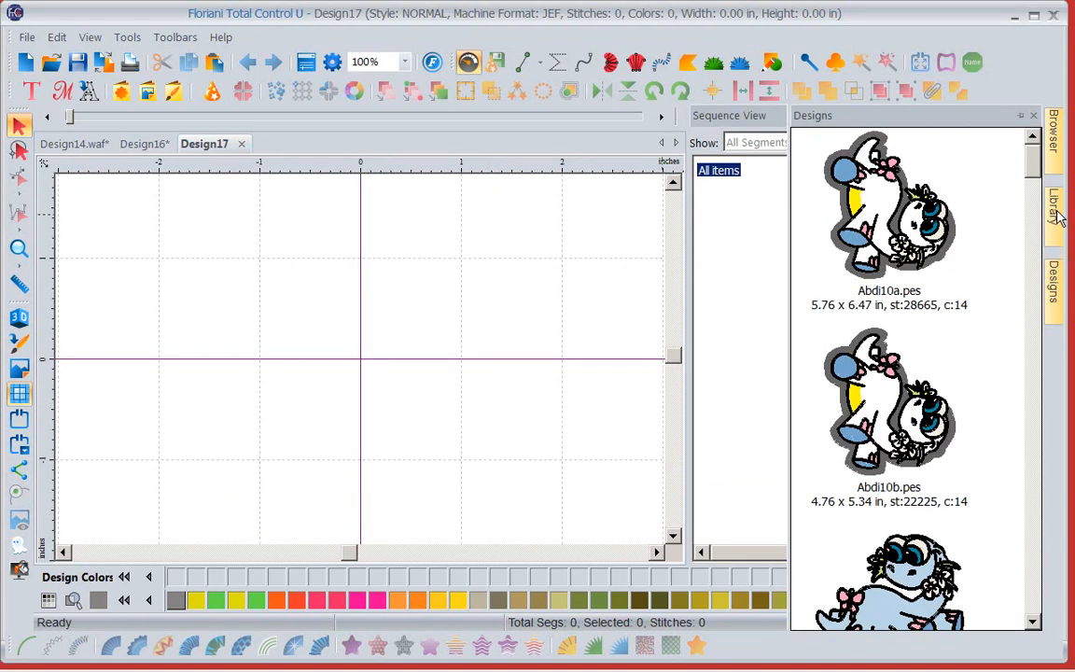
{"action": "left_click", "coordinate": [1057, 214]}
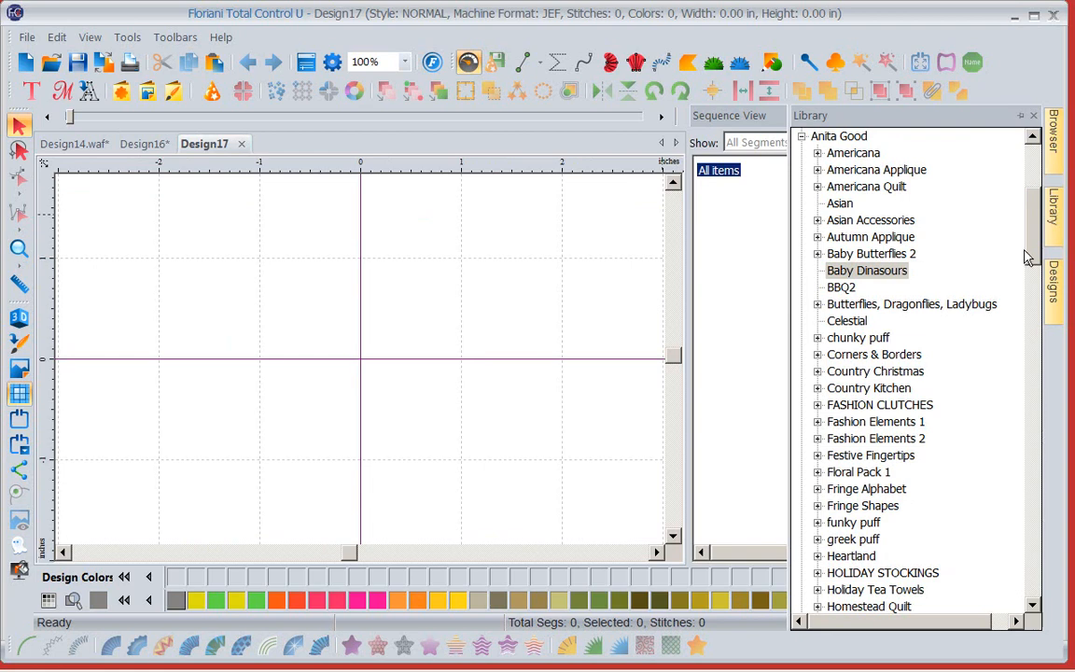
{"action": "left_click", "coordinate": [1054, 296]}
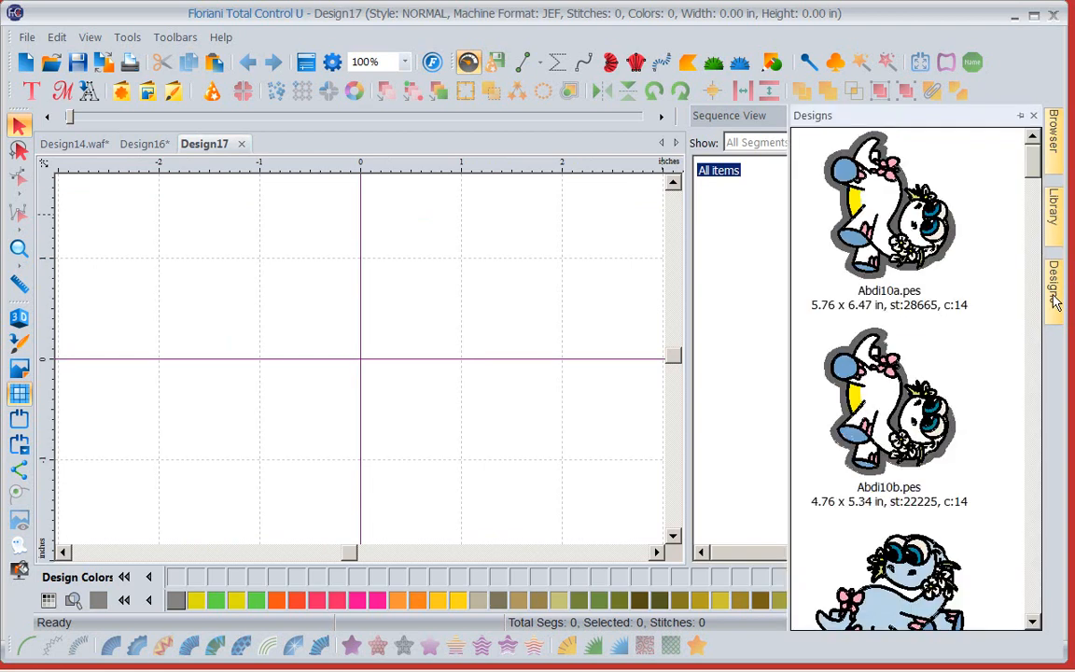
{"action": "left_click_drag", "start_coordinate": [892, 211], "coordinate": [391, 355]}
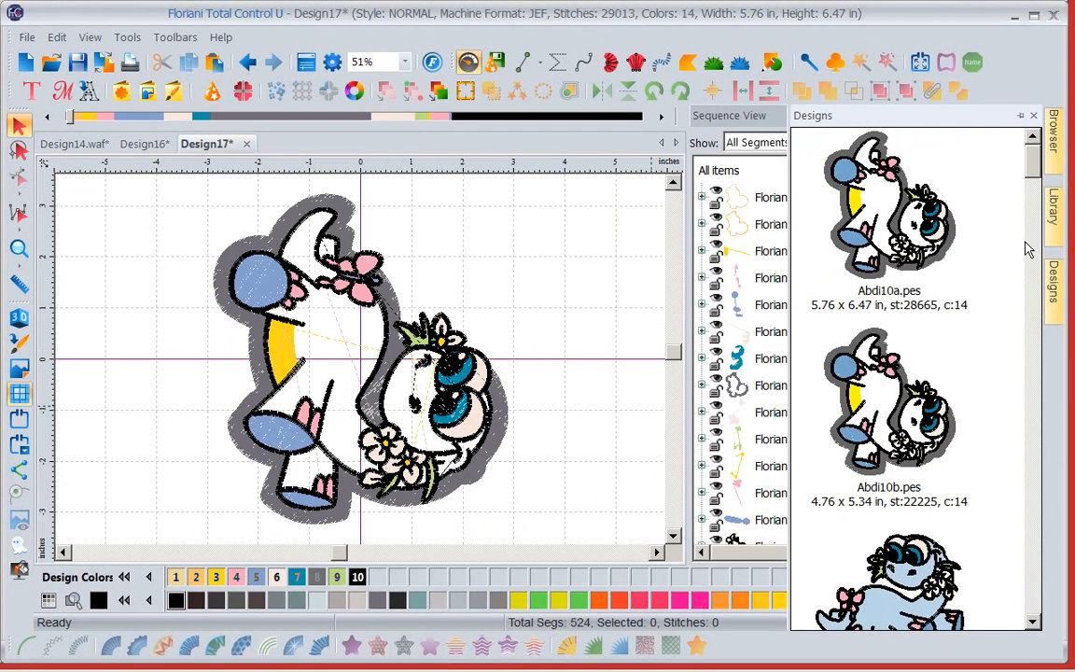
- Rotate the whole dinosaur design left by a quarter turn and recolor its first thread layer to Floriani Poly 415 Westpoint
{"action": "left_click", "coordinate": [761, 283]}
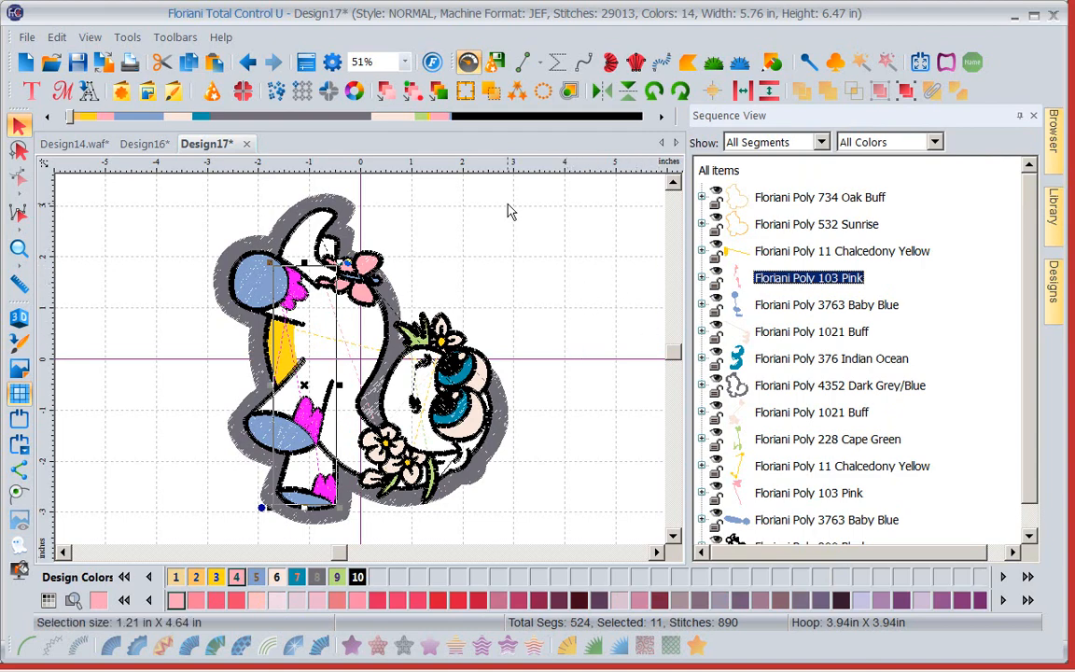
{"action": "left_click", "coordinate": [717, 172]}
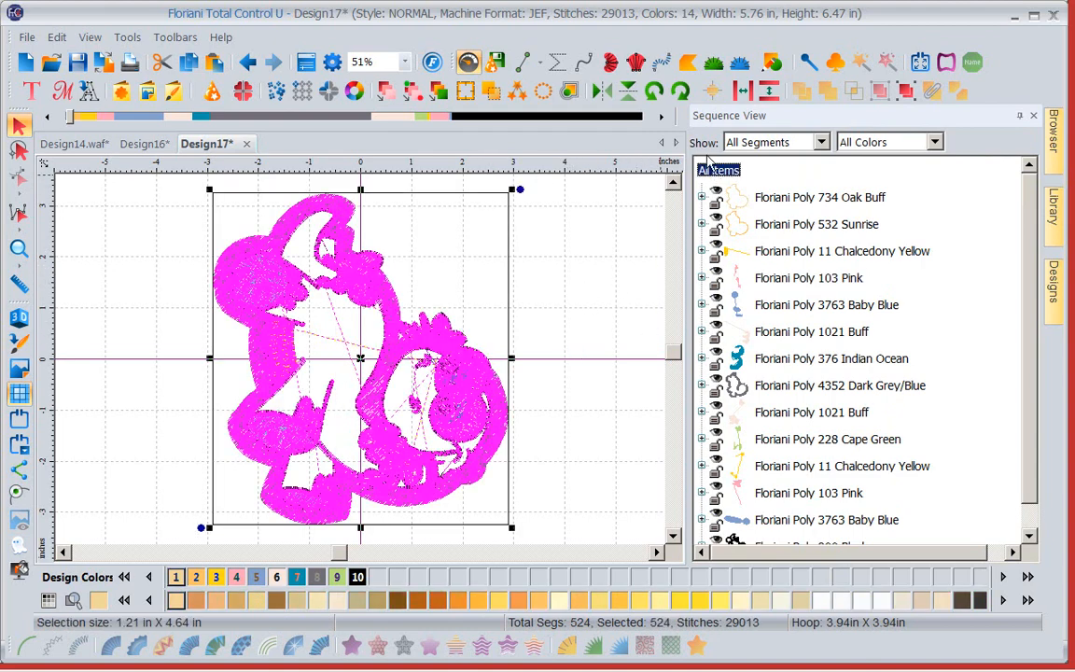
{"action": "left_click", "coordinate": [654, 94]}
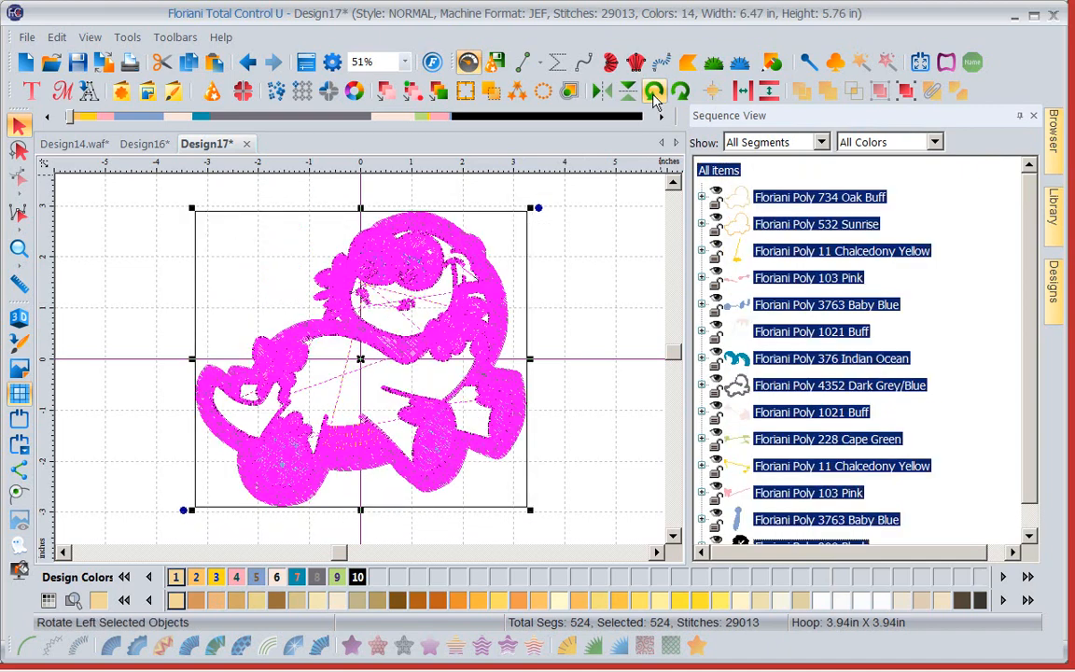
{"action": "left_click", "coordinate": [589, 341]}
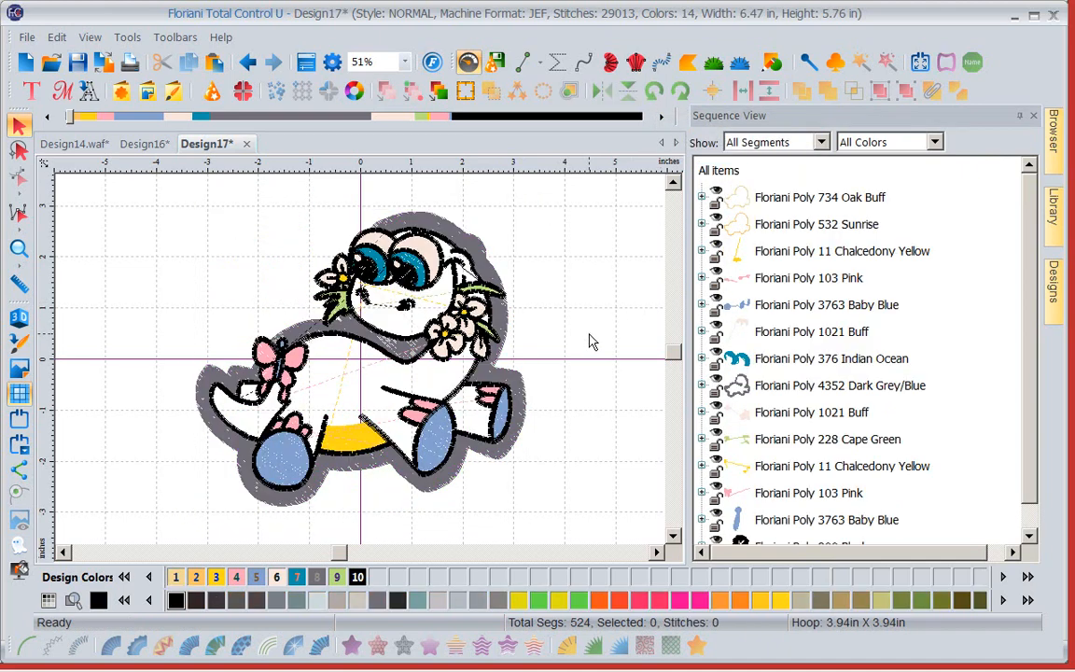
{"action": "left_click", "coordinate": [765, 204]}
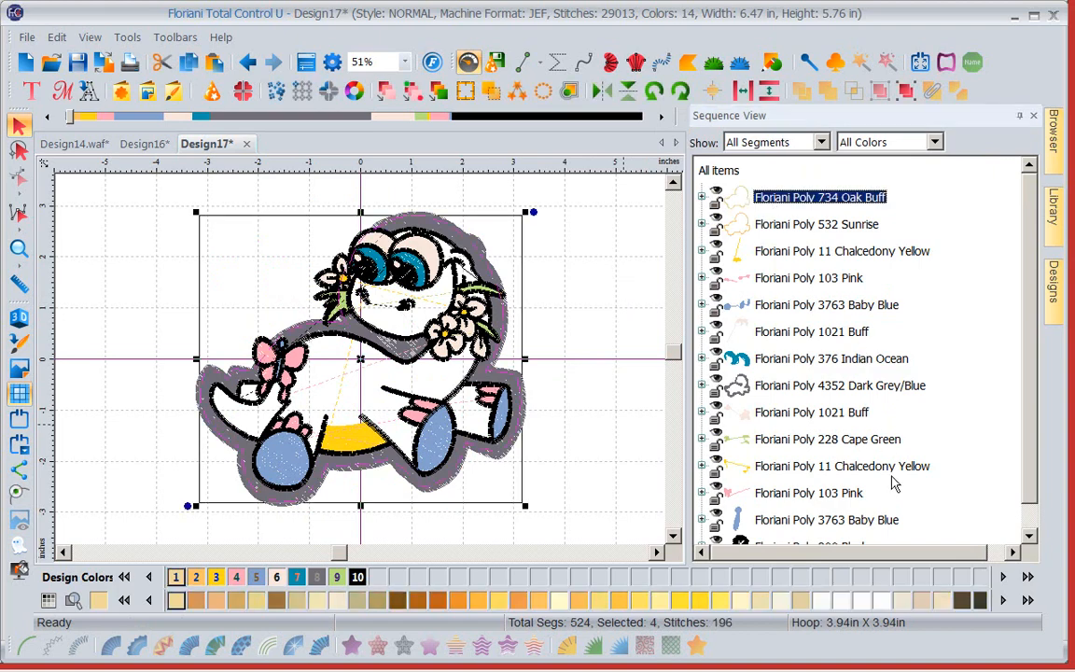
{"action": "left_click", "coordinate": [961, 599]}
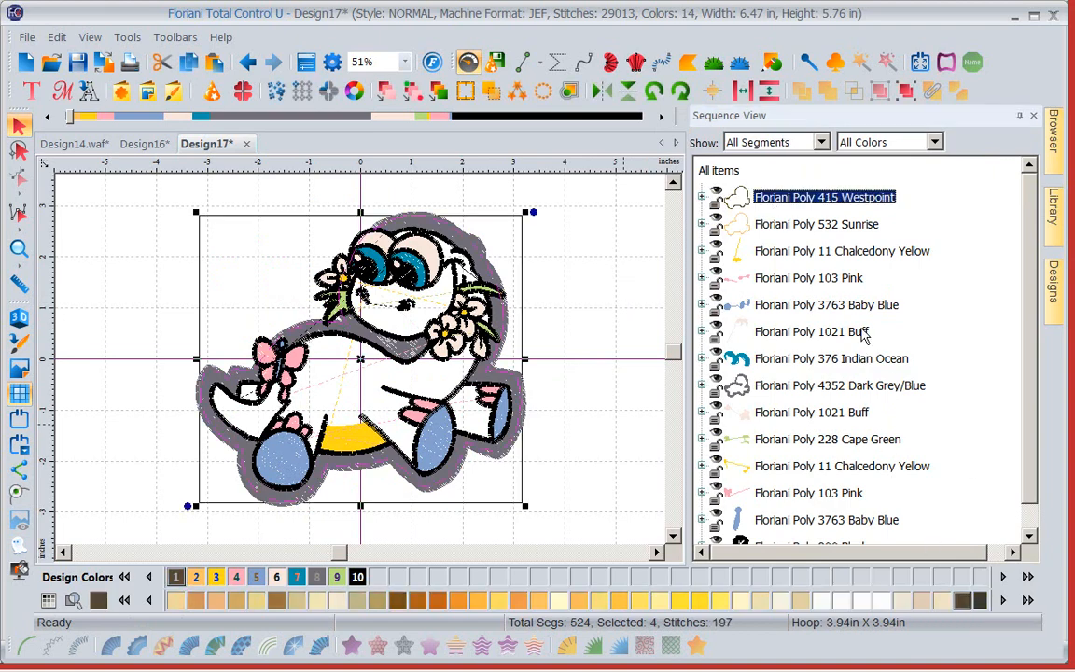
- Hide every thread layer of the dinosaur design except the Floriani Poly 415 Westpoint placement outline
{"action": "left_click", "coordinate": [718, 224]}
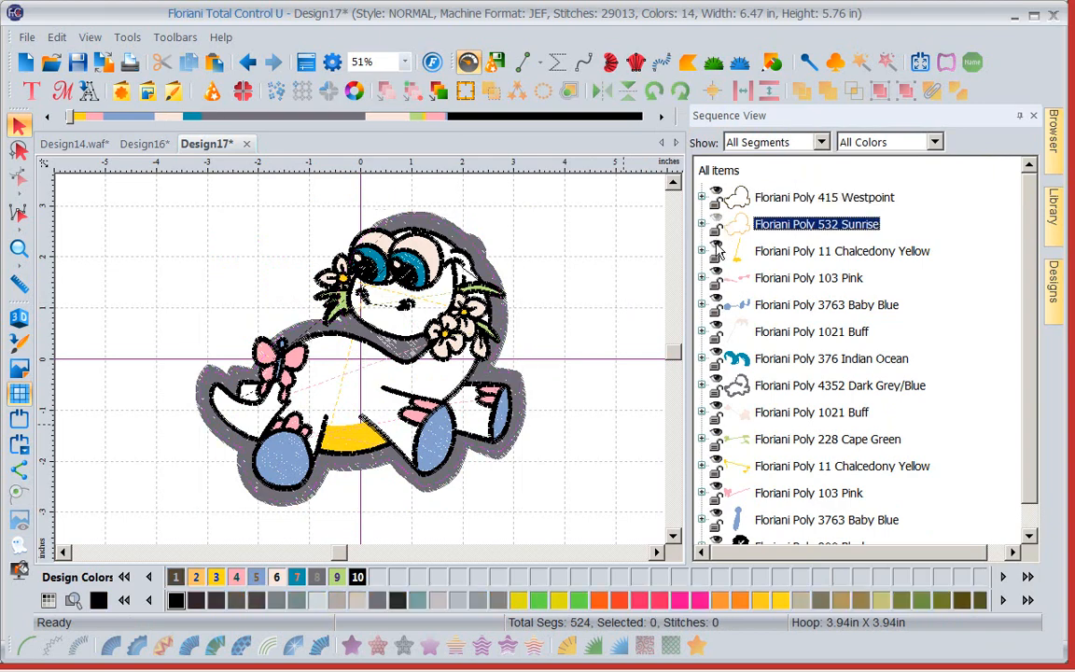
{"action": "left_click", "coordinate": [719, 252]}
{"action": "left_click", "coordinate": [717, 278]}
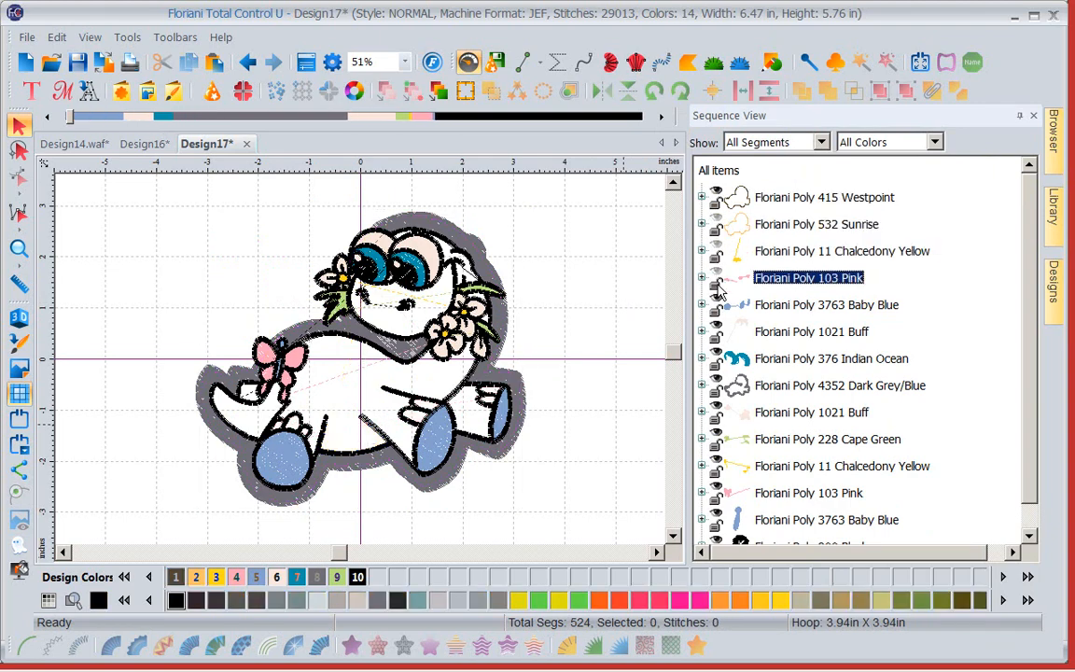
{"action": "left_click", "coordinate": [718, 304]}
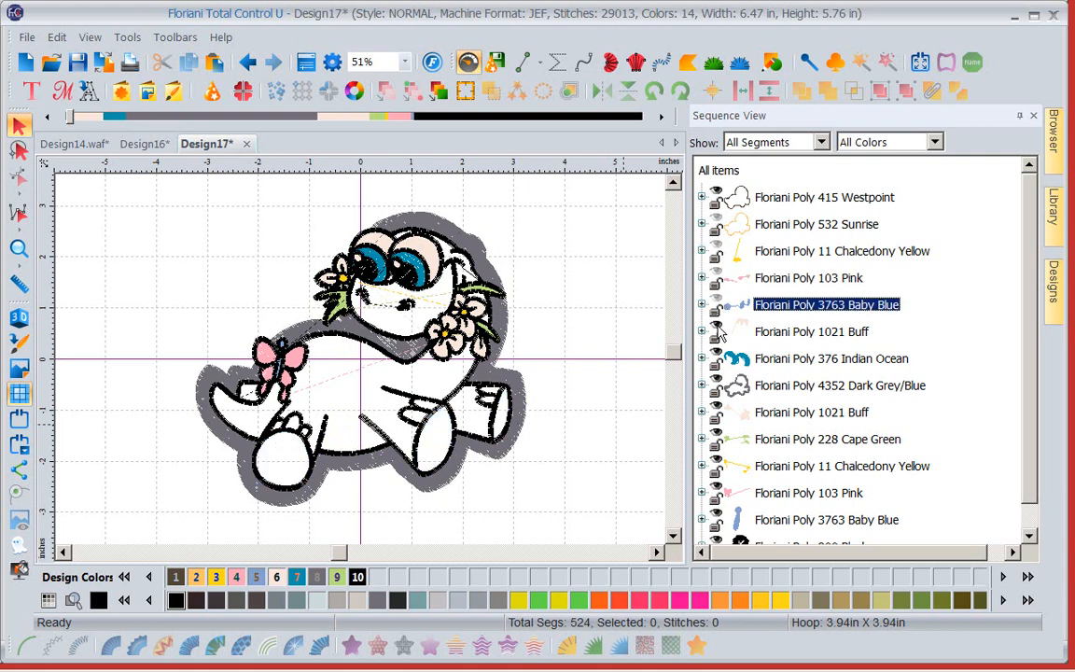
{"action": "left_click", "coordinate": [718, 331]}
{"action": "left_click", "coordinate": [718, 358]}
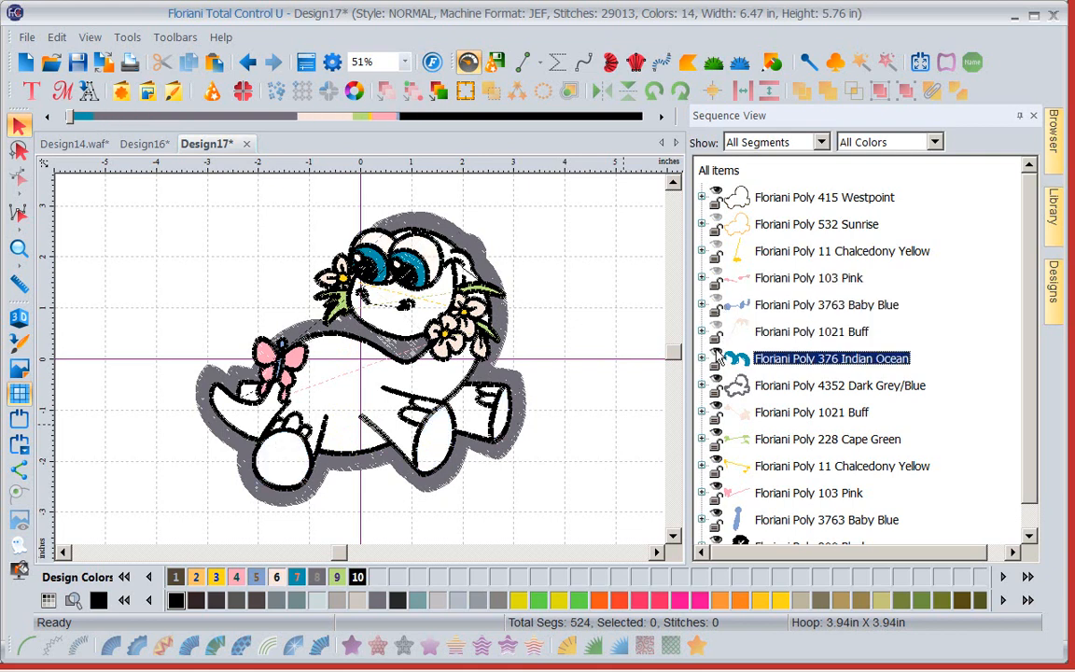
{"action": "left_click", "coordinate": [719, 387]}
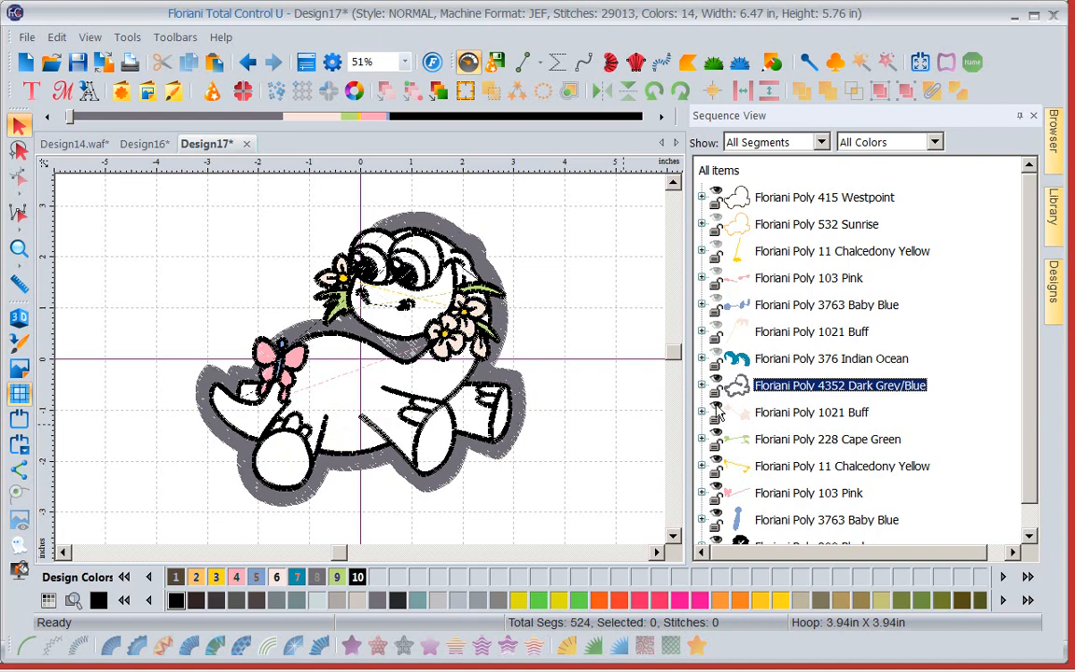
{"action": "left_click", "coordinate": [719, 412]}
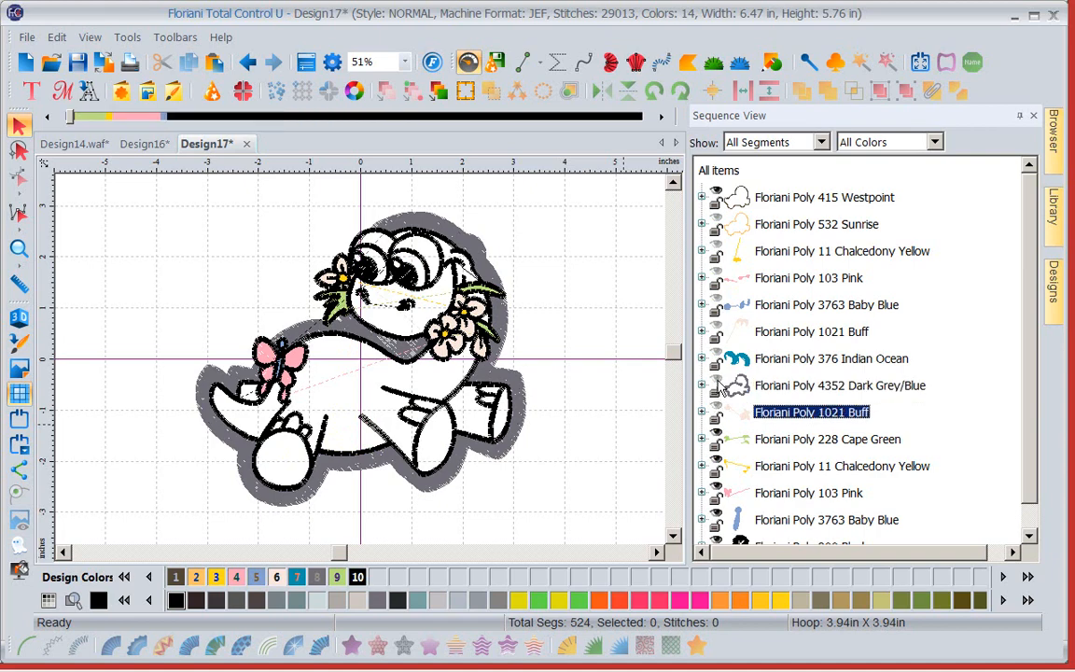
{"action": "left_click", "coordinate": [719, 386]}
{"action": "left_click", "coordinate": [717, 411]}
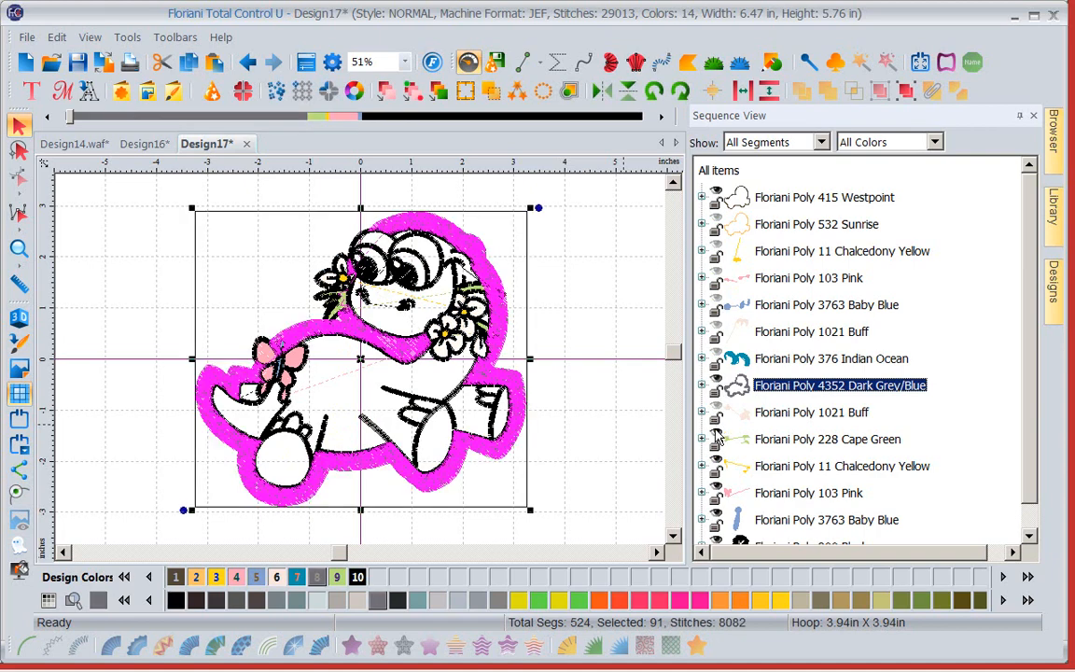
{"action": "left_click", "coordinate": [717, 439]}
{"action": "left_click", "coordinate": [720, 384]}
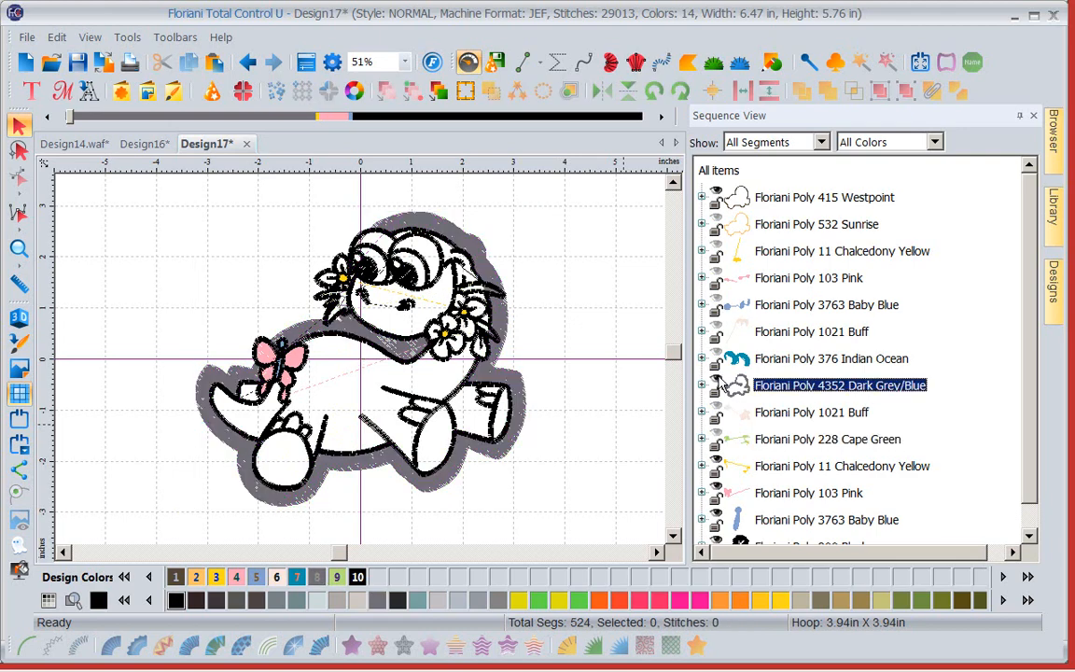
{"action": "left_click", "coordinate": [719, 465]}
{"action": "left_click", "coordinate": [717, 493]}
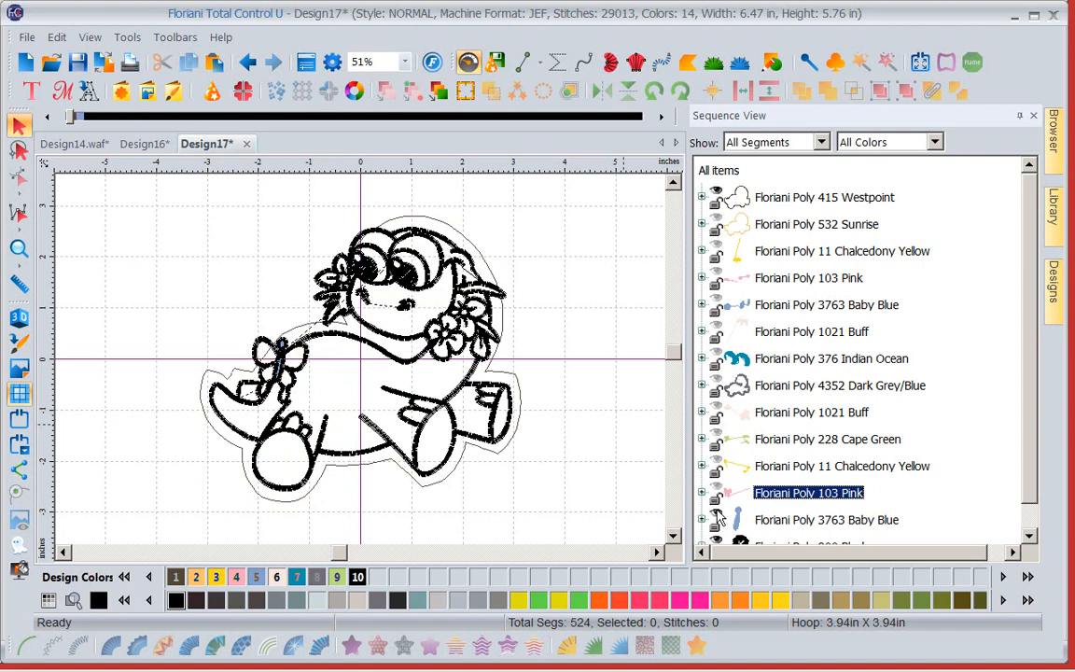
{"action": "left_click", "coordinate": [717, 521]}
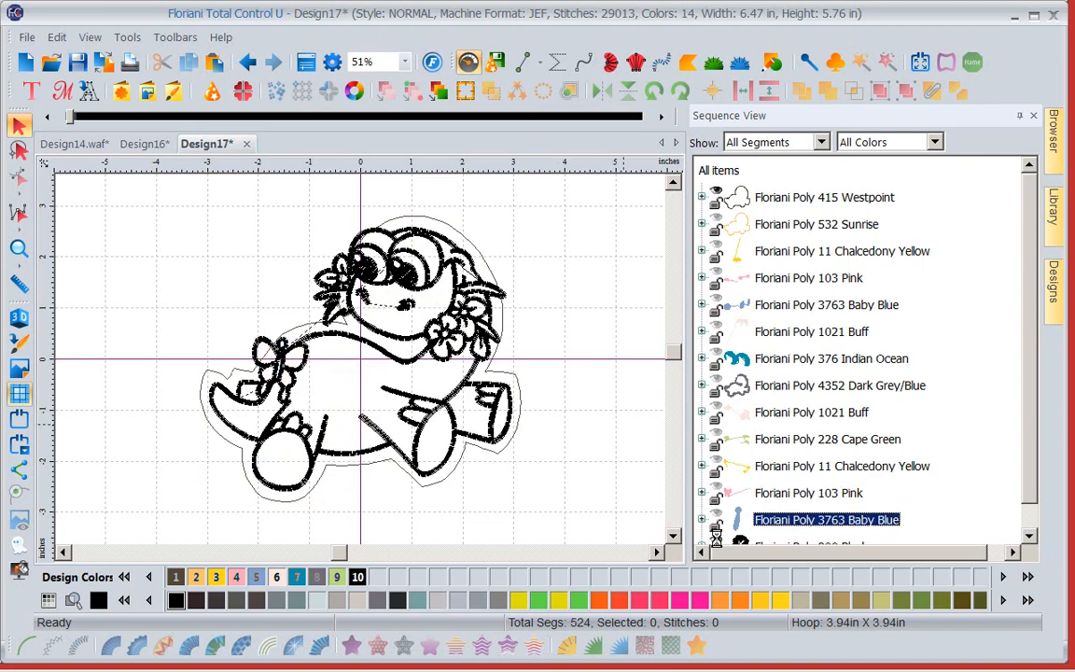
{"action": "left_click", "coordinate": [718, 544]}
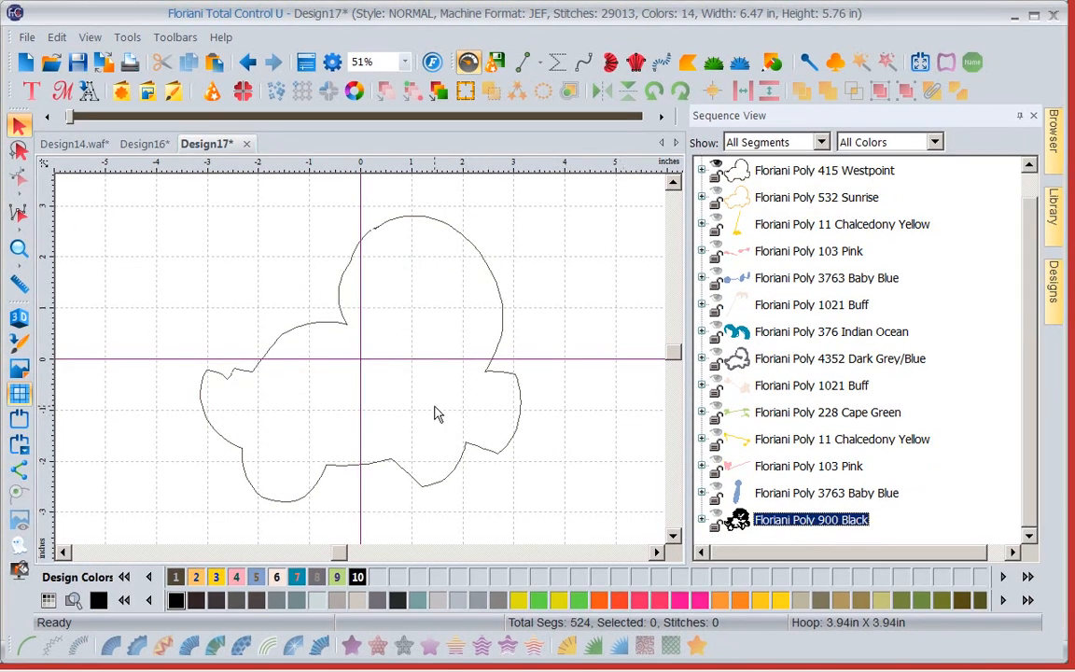
- Copy the dinosaur's placement outline and paste it into a new blank design
{"action": "left_click", "coordinate": [314, 327]}
{"action": "right_click", "coordinate": [312, 329]}
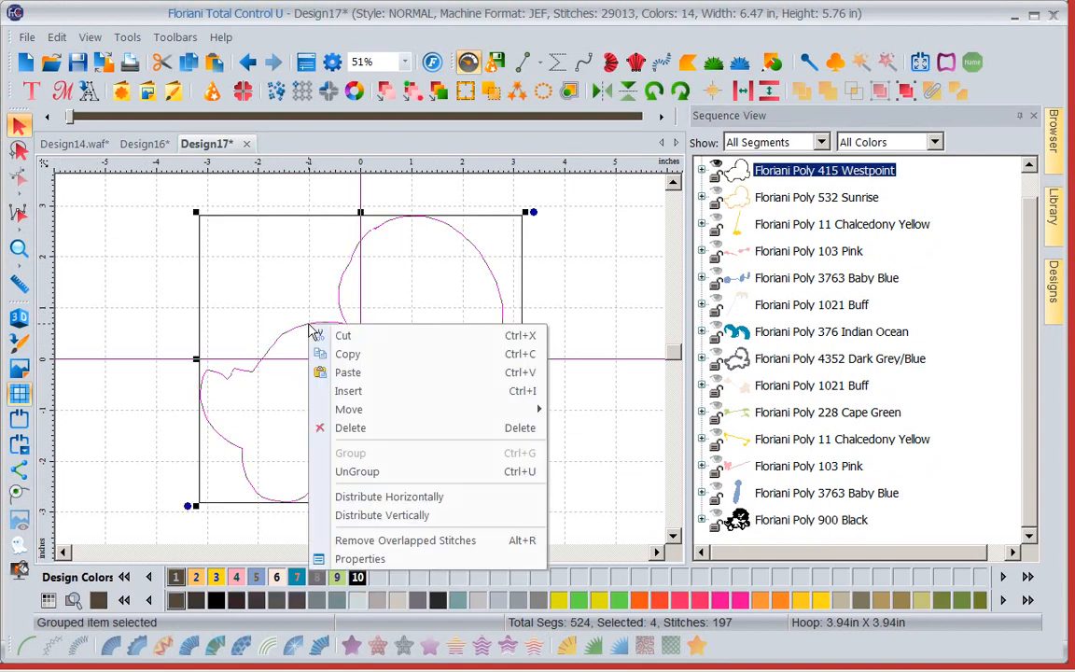
{"action": "left_click", "coordinate": [347, 354]}
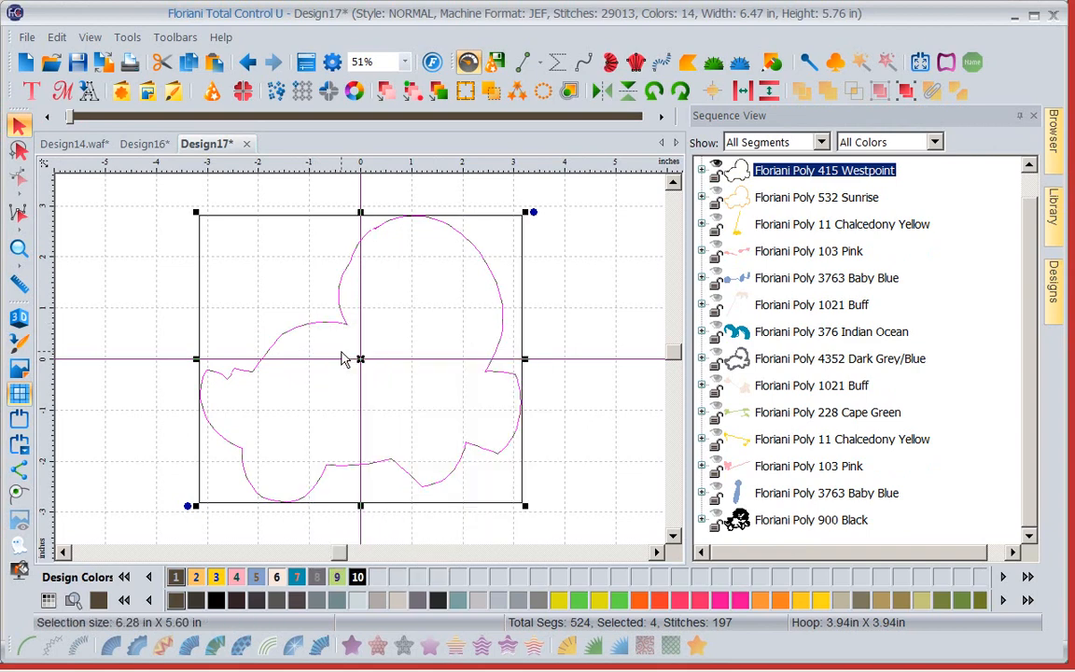
{"action": "left_click", "coordinate": [25, 61]}
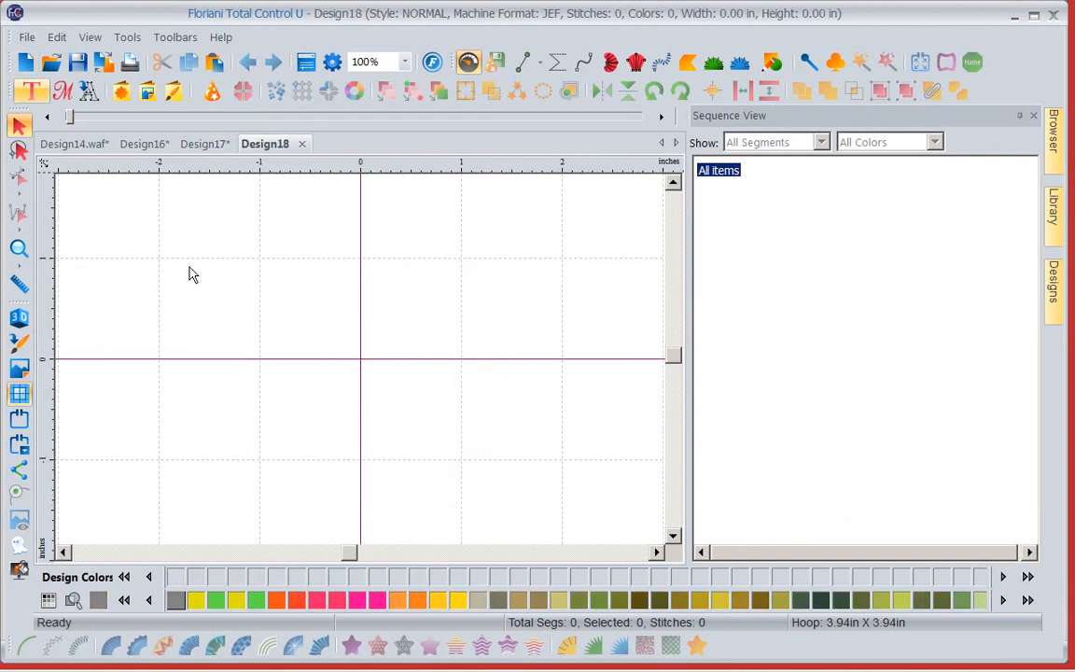
{"action": "right_click", "coordinate": [353, 320]}
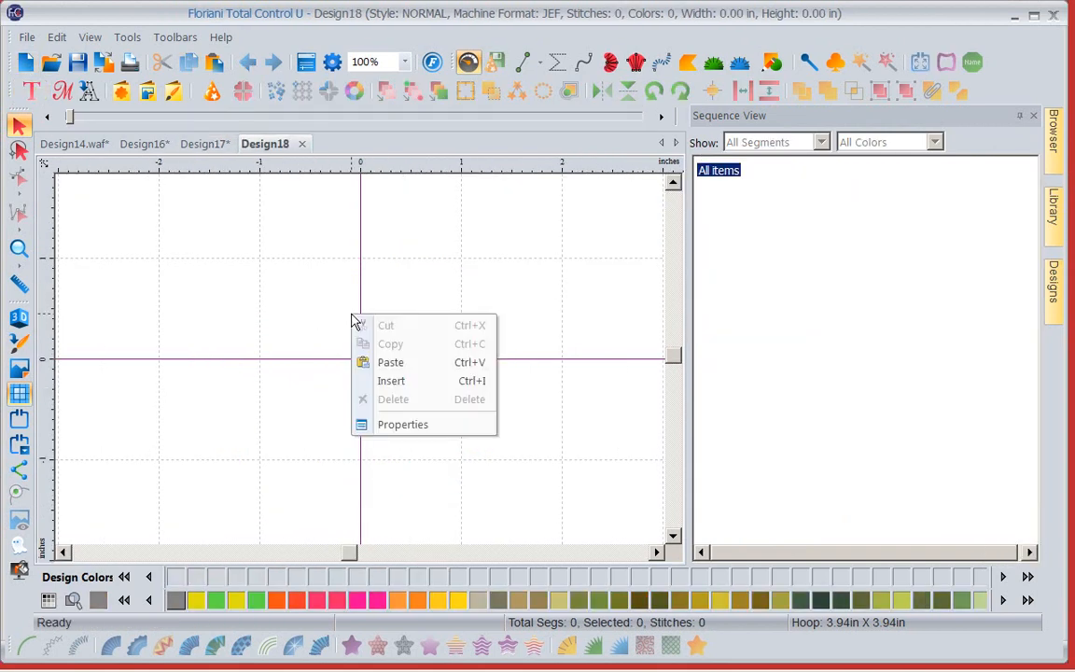
{"action": "left_click", "coordinate": [387, 363]}
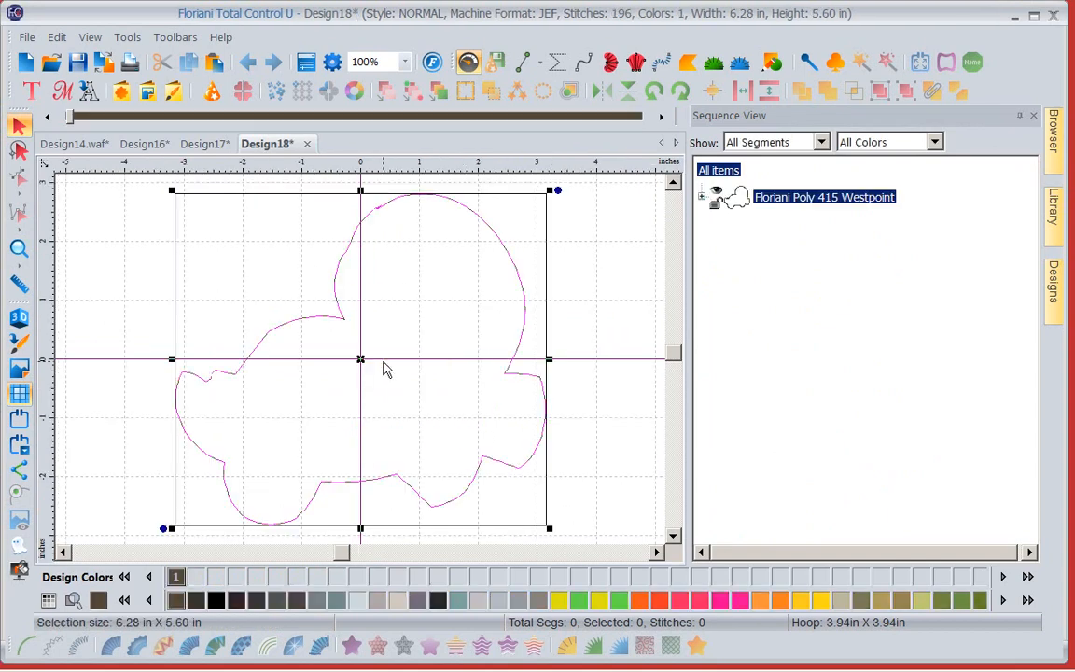
- Start exporting the pasted dinosaur outline as artwork
{"action": "left_click", "coordinate": [28, 40]}
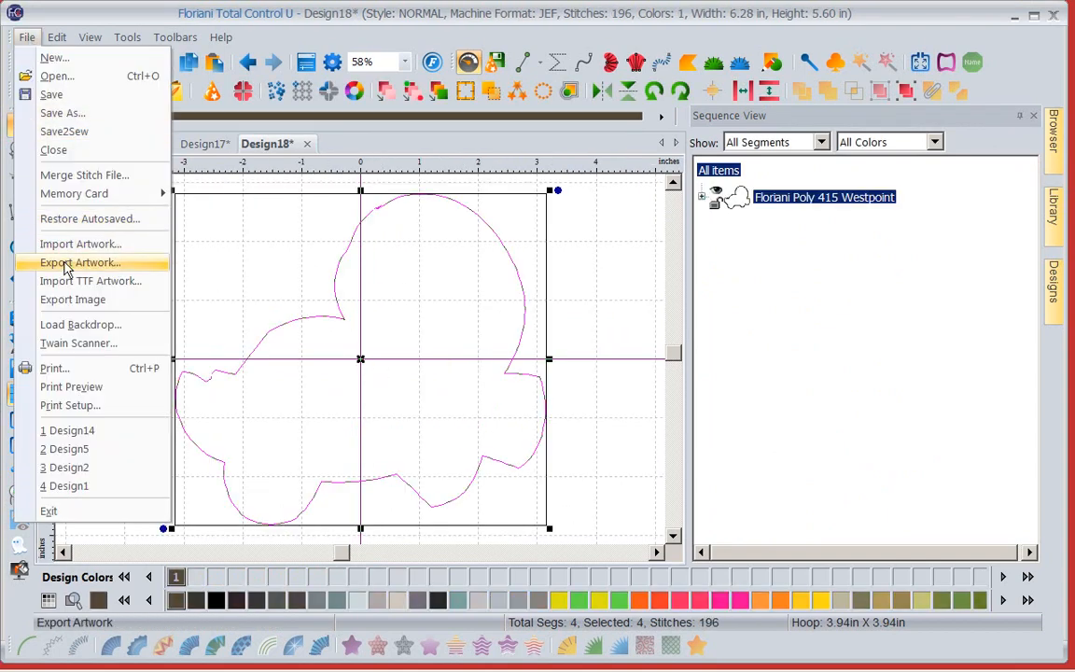